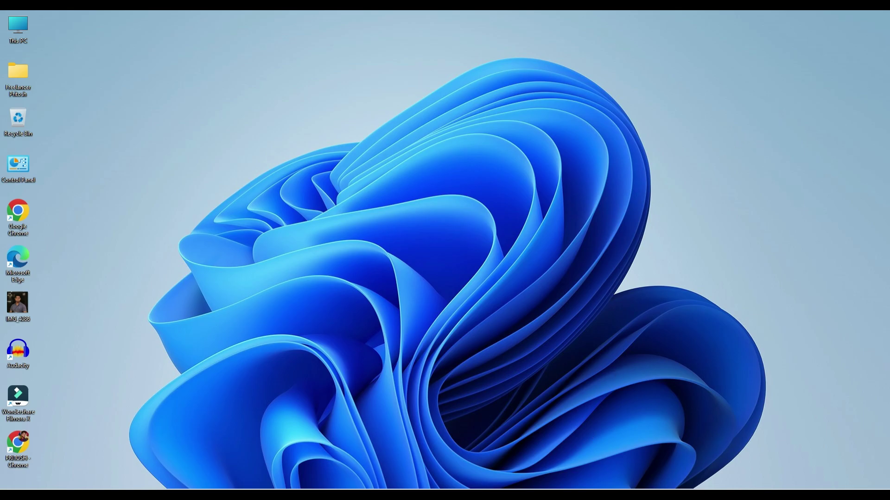
# Step: Switch to the Chrome browser window and look over the available tools on the cPanel page
pyautogui.moveTo(569, 495)
pyautogui.click(570, 459)
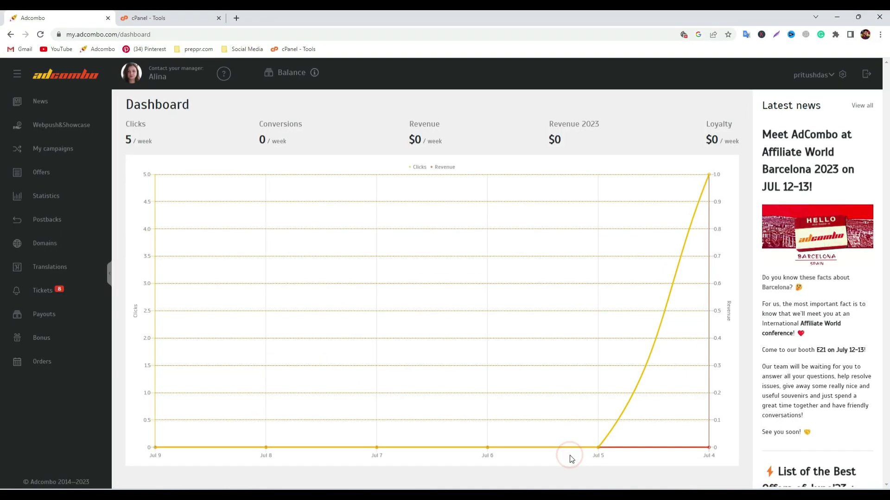
pyautogui.click(156, 18)
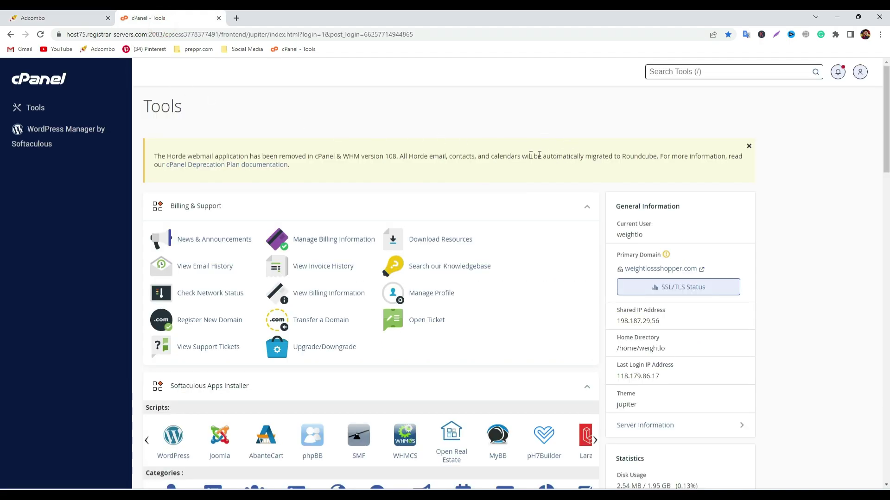
pyautogui.scroll(-6, 482, 327)
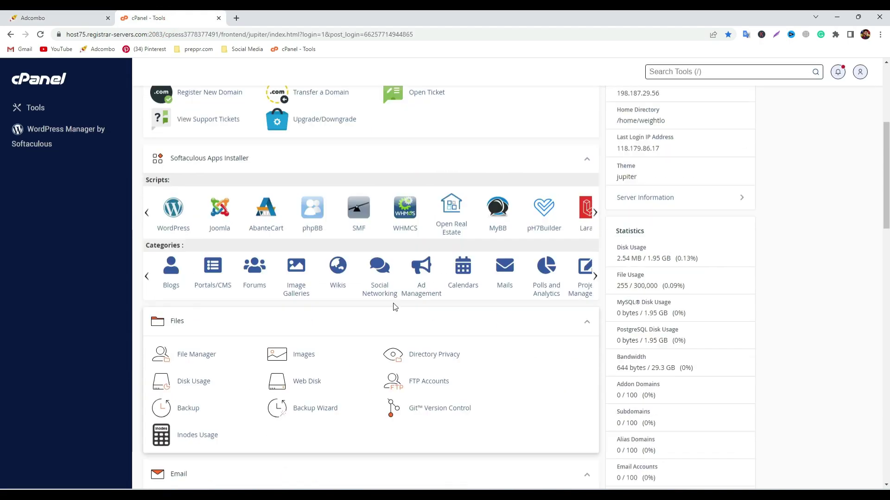
pyautogui.scroll(6, 394, 309)
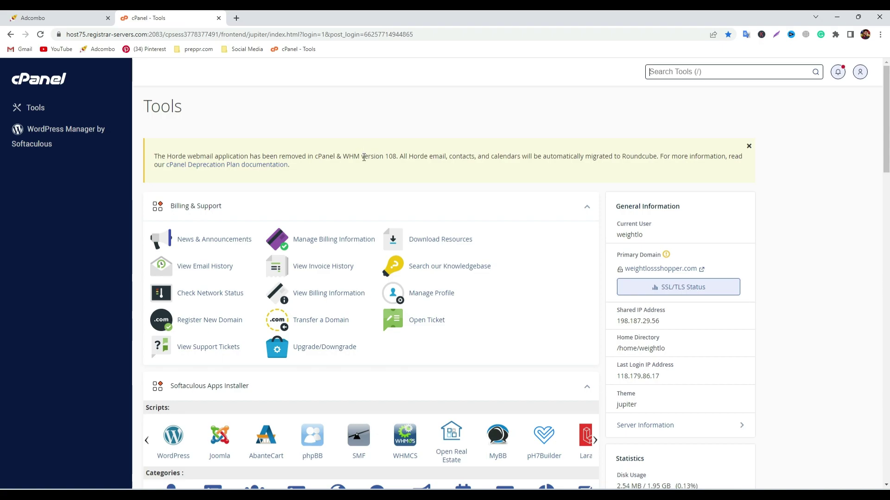
# Step: Open the Adcombo offers list and filter it by country Germany and vertical Diet & Weightloss
pyautogui.click(51, 23)
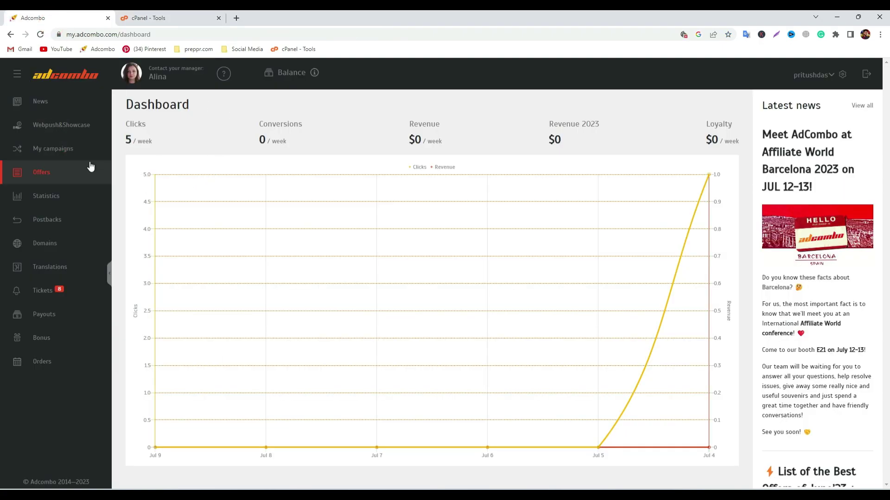
pyautogui.click(72, 167)
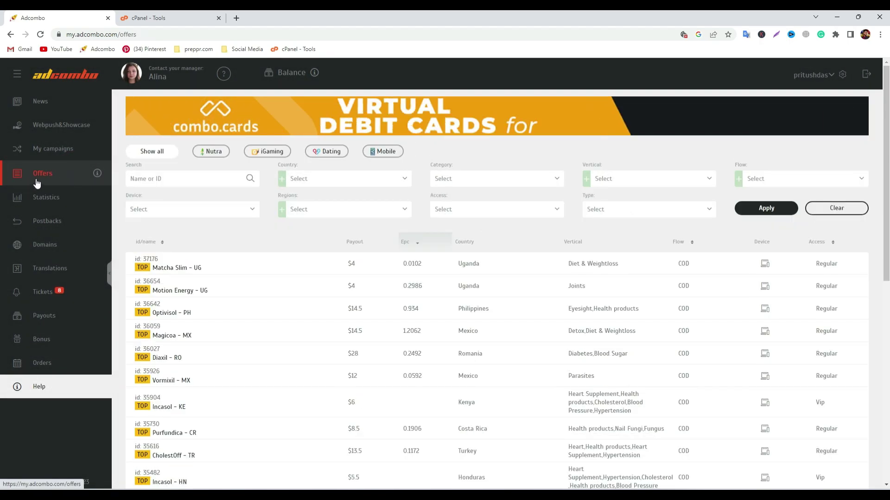
pyautogui.click(360, 181)
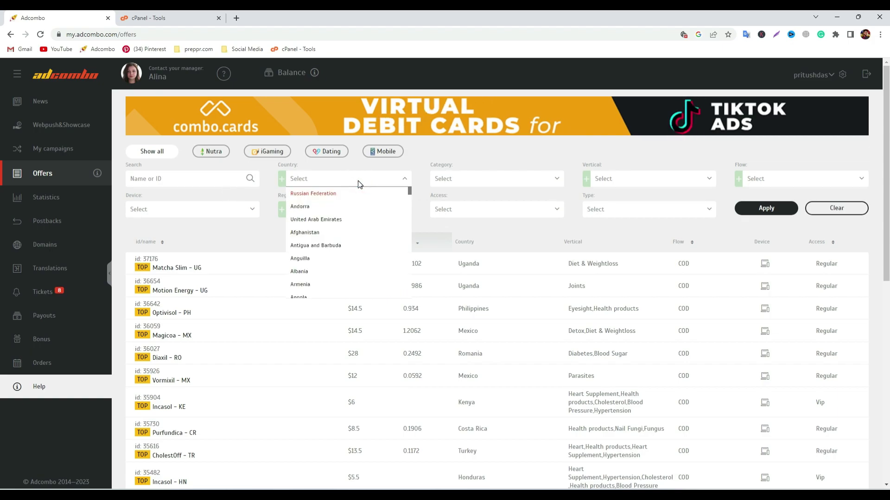
pyautogui.write('ger')
pyautogui.click(311, 193)
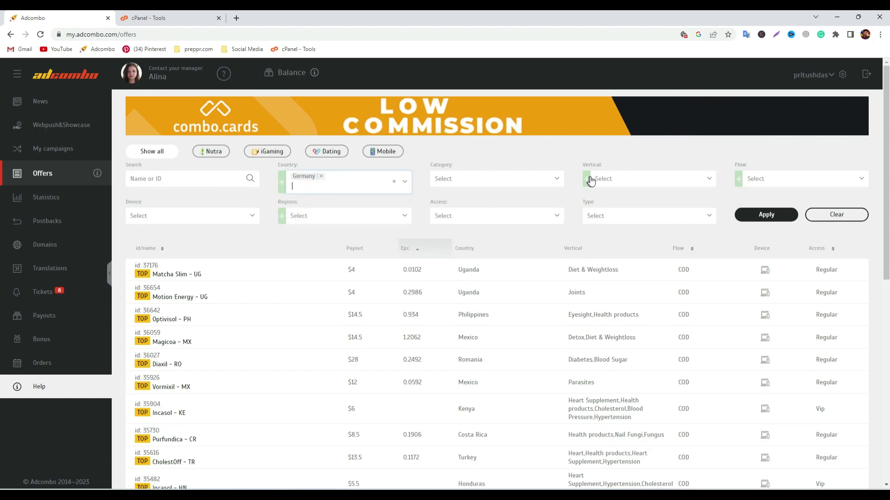
pyautogui.click(605, 179)
pyautogui.write('die')
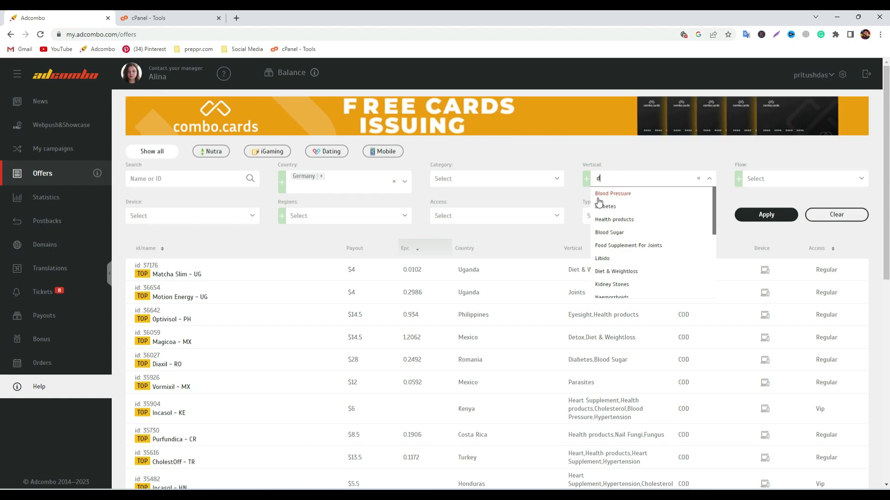
pyautogui.click(607, 193)
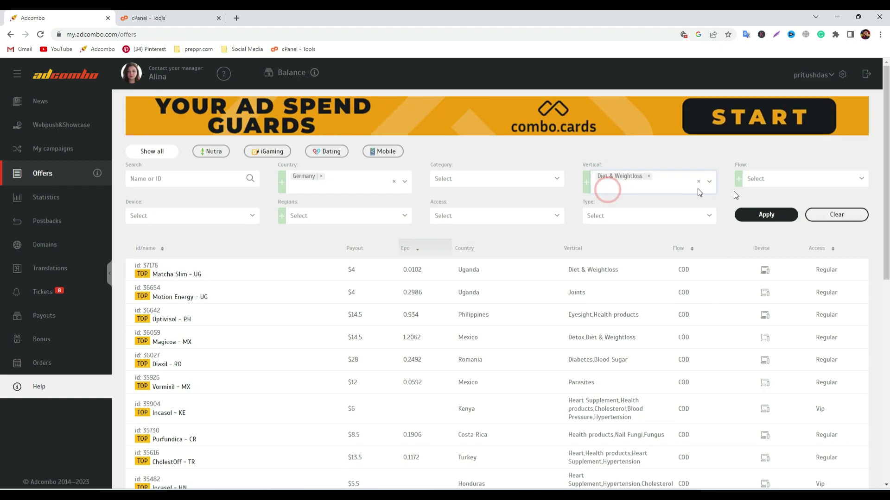
pyautogui.click(786, 216)
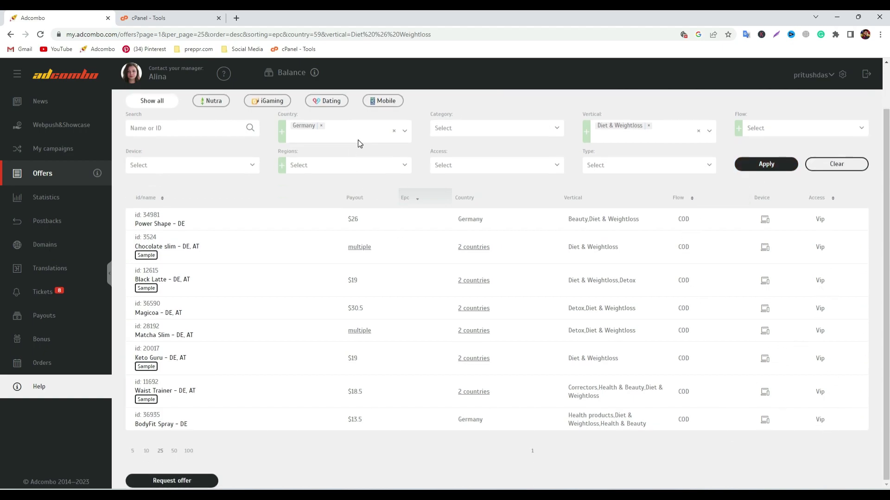
# Step: Replace Germany with France in the country filter and apply it to the offers list
pyautogui.click(321, 172)
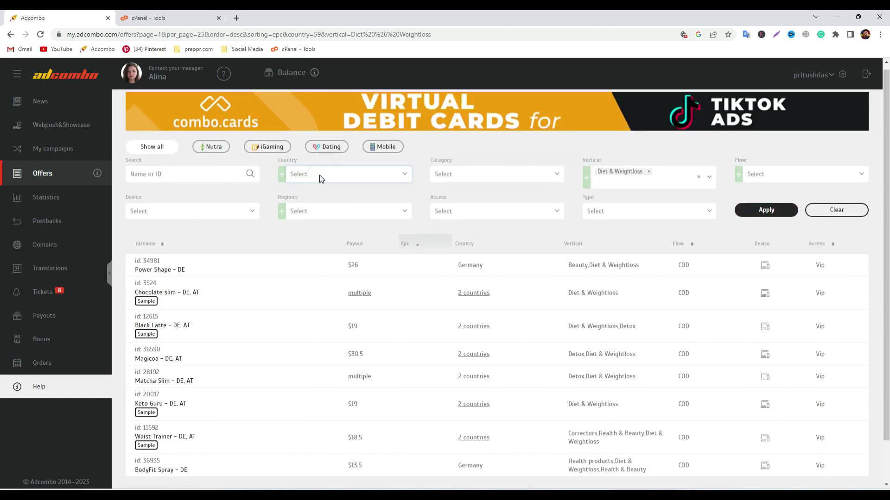
pyautogui.click(319, 176)
pyautogui.write('fra')
pyautogui.click(301, 185)
pyautogui.click(746, 212)
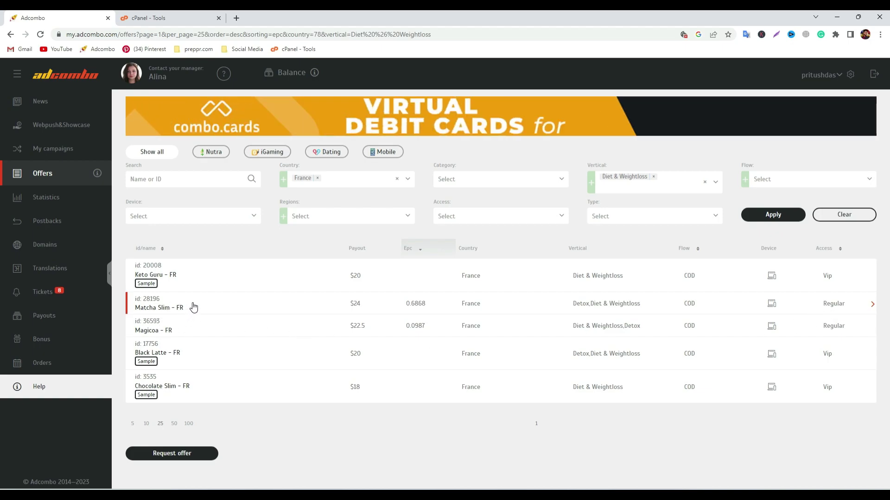
# Step: Open the Matcha Slim – FR offer and deselect the No prelanding option in its URL builder
pyautogui.click(221, 307)
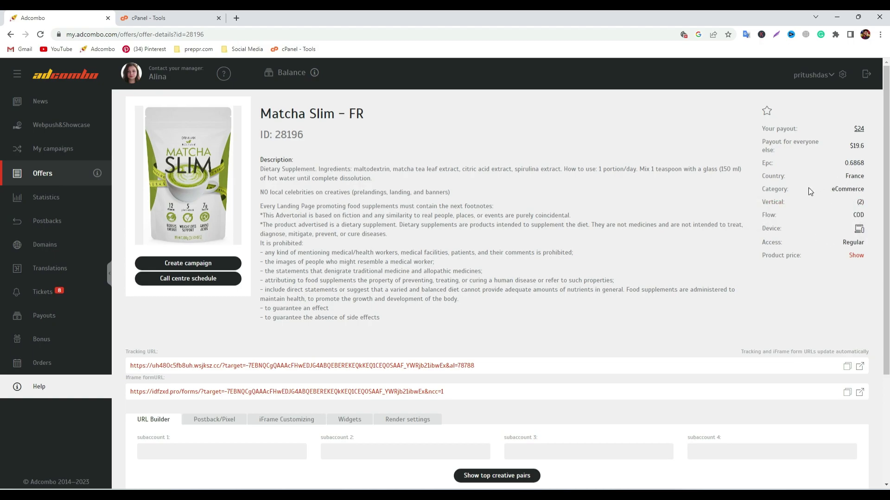
pyautogui.scroll(-1, 811, 191)
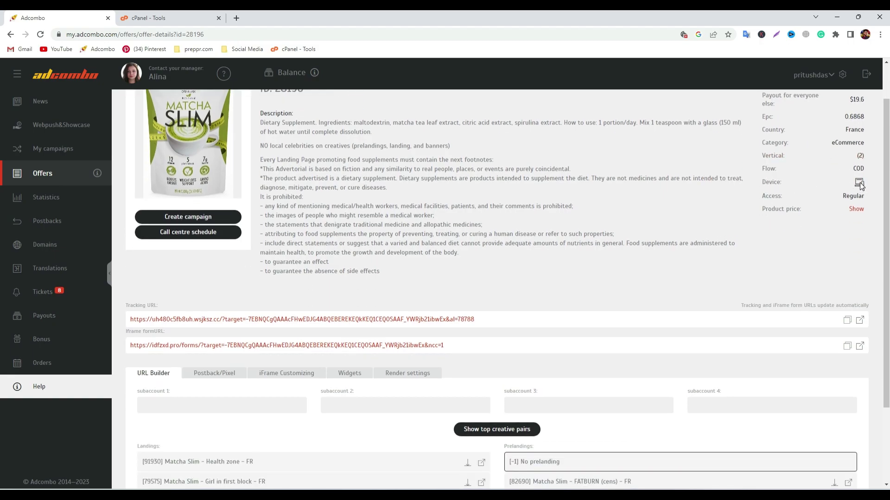
pyautogui.scroll(-2, 860, 183)
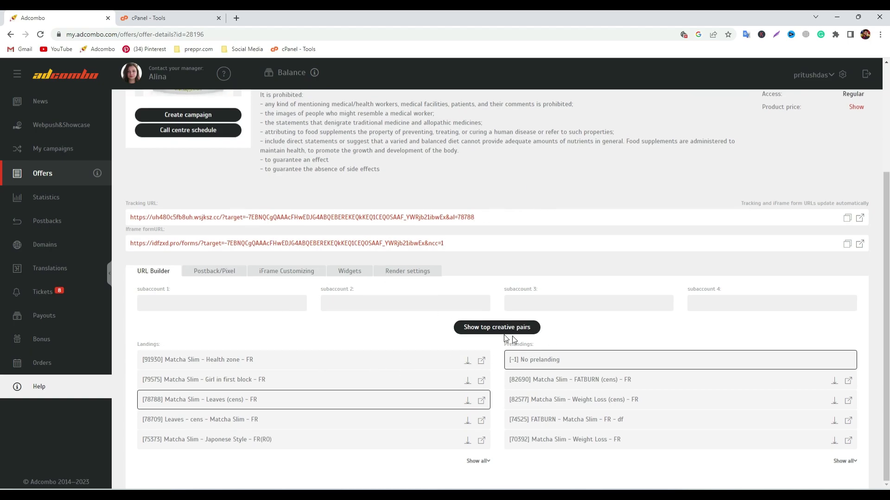
pyautogui.click(543, 360)
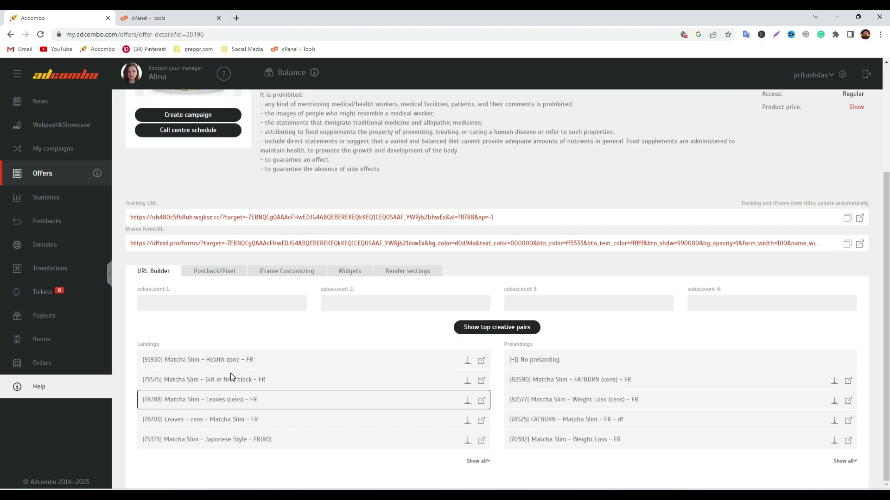
# Step: Preview the Matcha Slim – Health zone – FR landing page, then return to the offer details
pyautogui.click(482, 361)
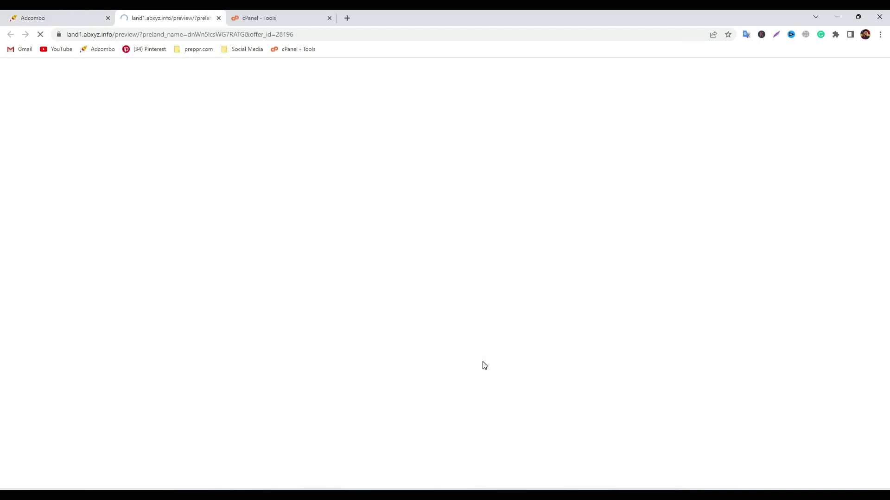
pyautogui.hotkey('ctrl', 'shift', 'Tab')
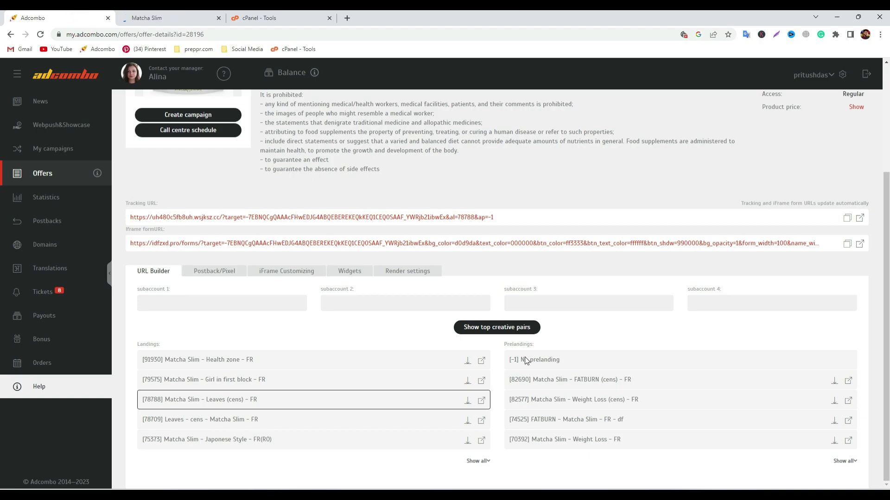
pyautogui.hotkey('ctrl', 'Tab')
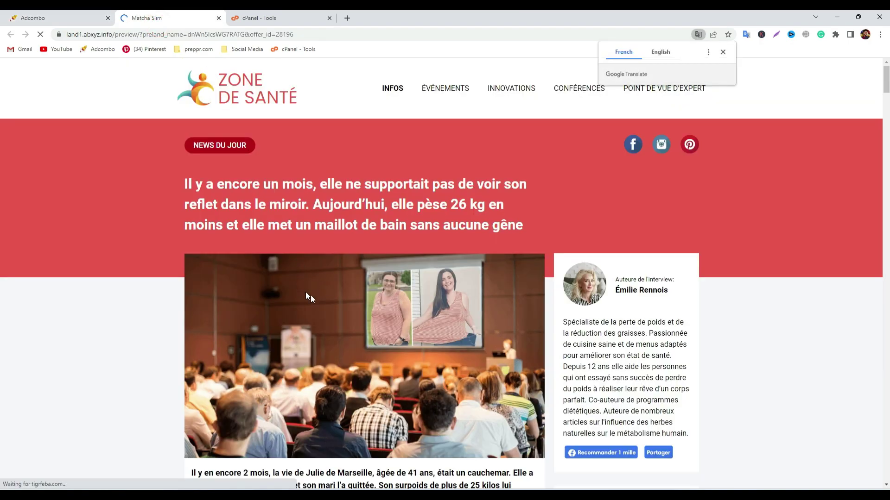
pyautogui.scroll(-6, 329, 313)
pyautogui.hotkey('ctrl', 'shift', 'Tab')
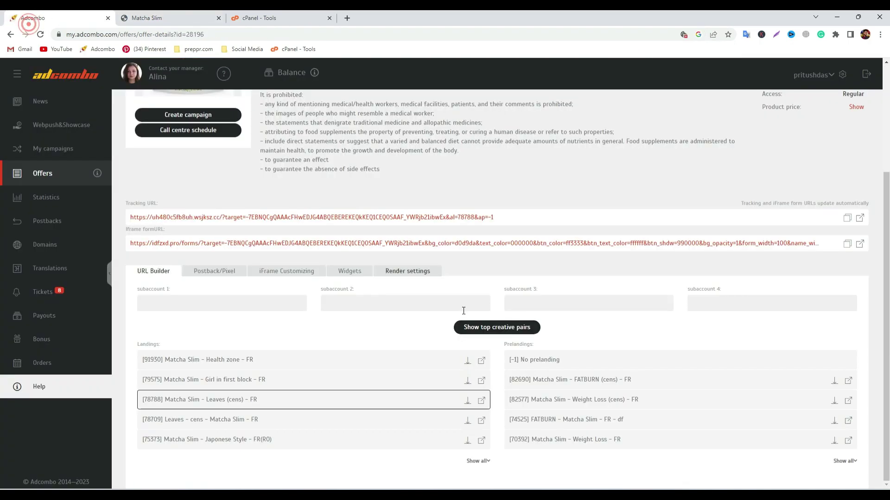
# Step: Preview the Matcha Slim landing pages Girl in first block – FR and Leaves – cens
pyautogui.click(481, 382)
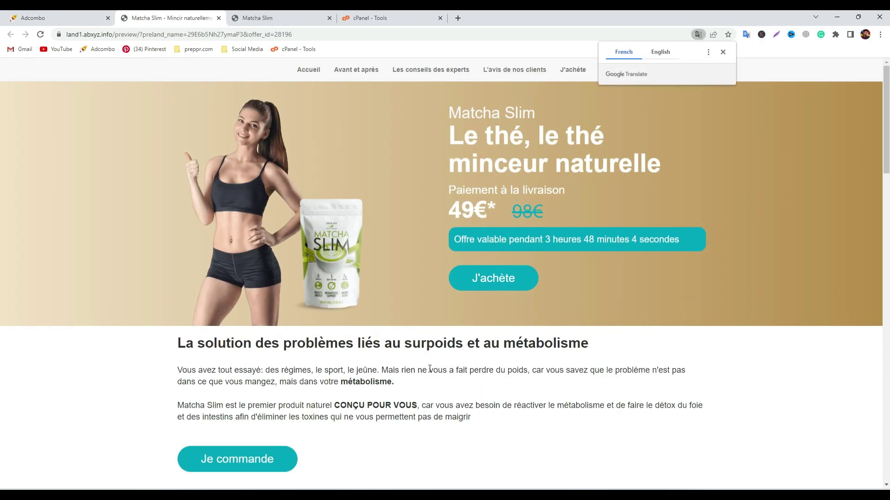
pyautogui.click(46, 16)
pyautogui.click(481, 420)
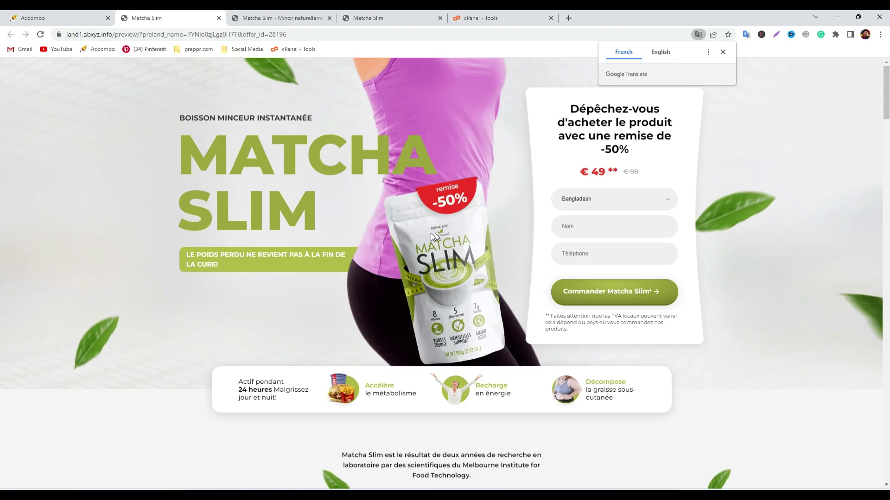
pyautogui.click(60, 18)
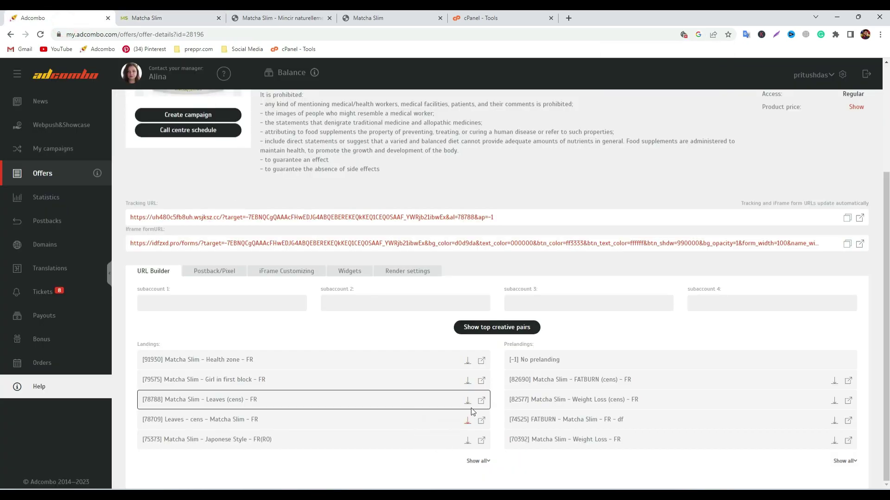
pyautogui.click(481, 420)
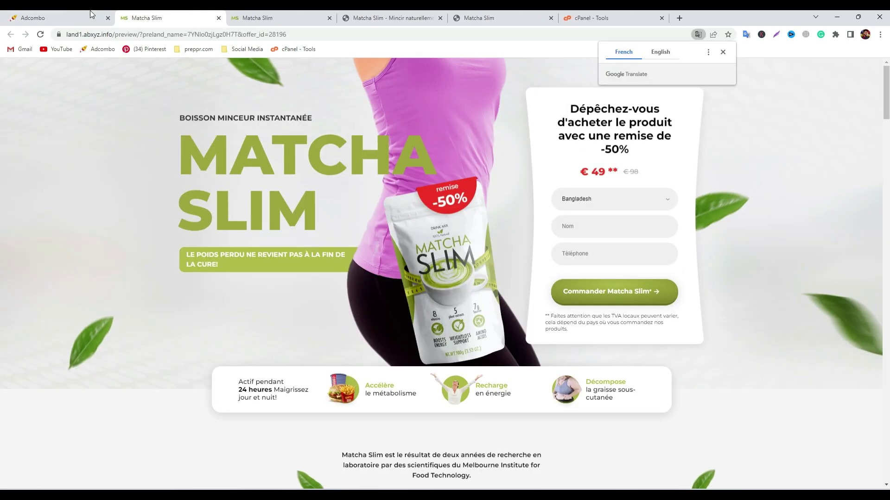
pyautogui.click(74, 15)
# Step: Preview the Japonese Style – FR(RO) landing page, then close it and the two Leaves – cens previews
pyautogui.click(483, 439)
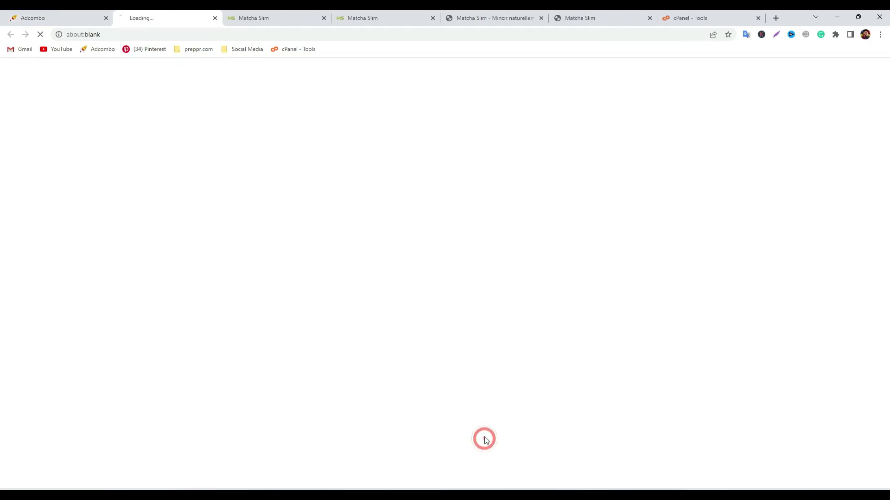
pyautogui.scroll(-4, 341, 296)
pyautogui.scroll(4, 332, 281)
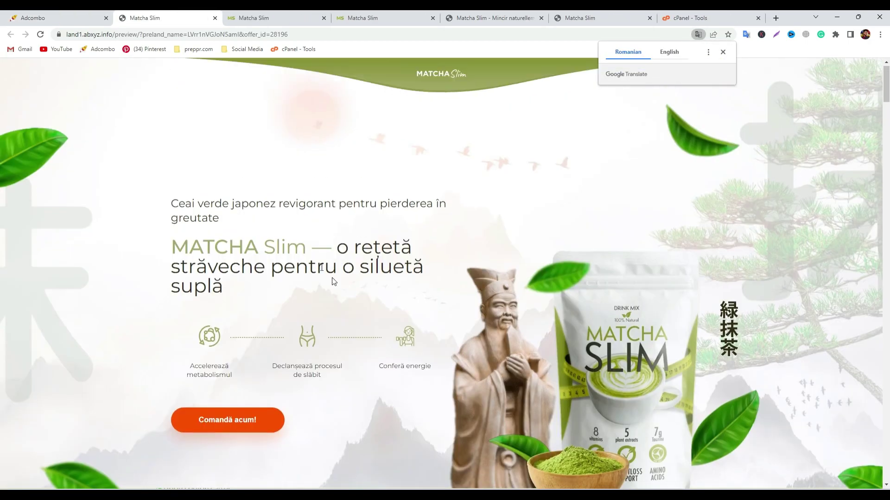
pyautogui.hotkey('ctrl', 'w')
pyautogui.hotkey('ctrl', 'w')
pyautogui.hotkey('ctrl', 'w')
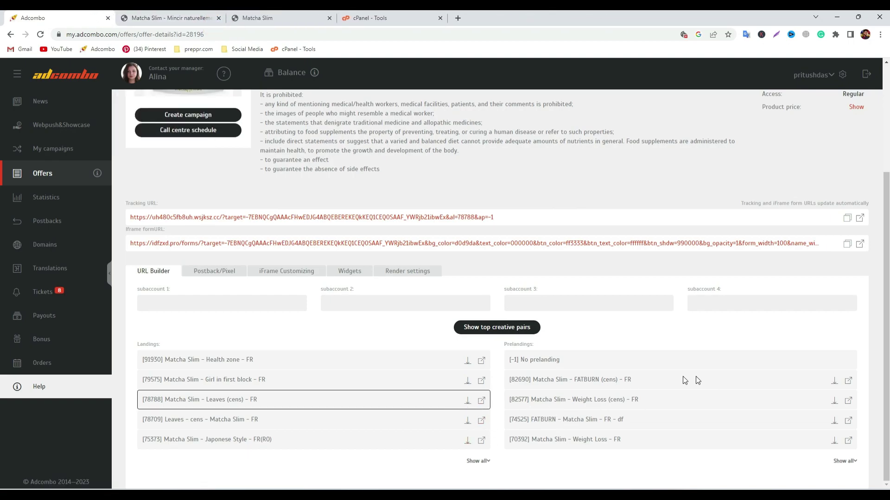
# Step: Preview the Matcha Slim prelandings FATBURN (cens) – FR and Weight Loss (cens) – FR
pyautogui.click(848, 381)
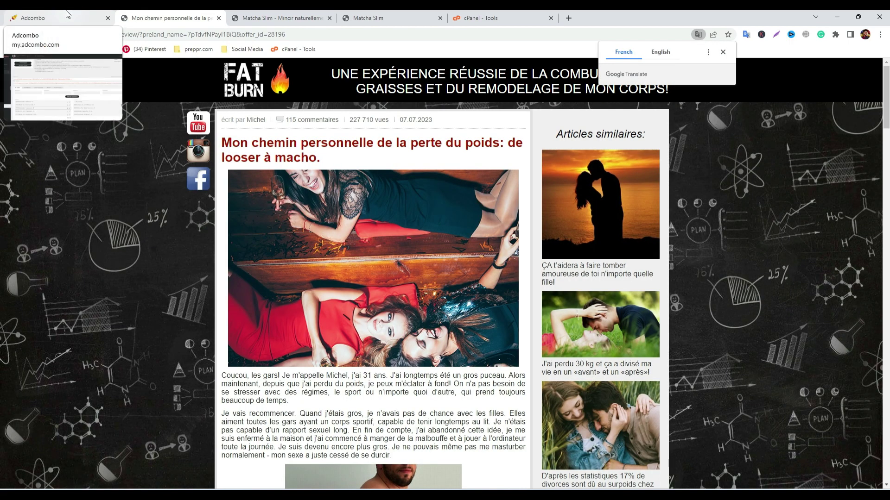
pyautogui.click(73, 15)
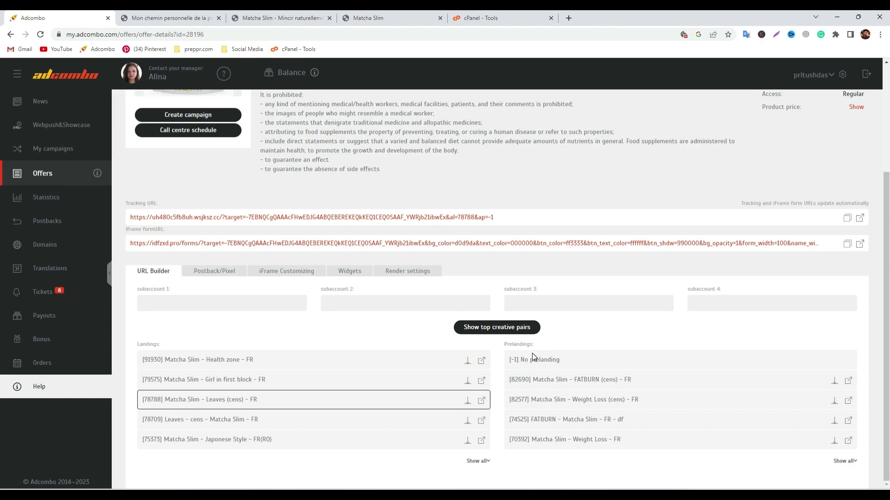
pyautogui.click(848, 400)
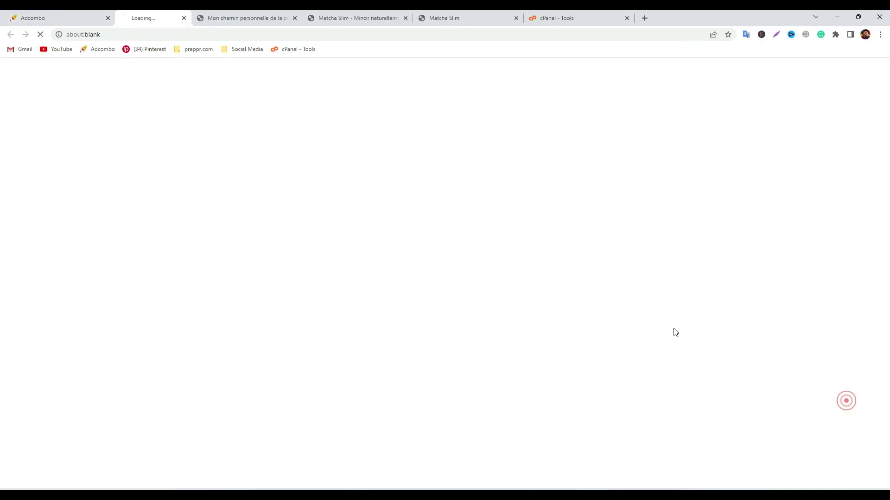
pyautogui.scroll(-5, 457, 273)
pyautogui.scroll(-10, 460, 281)
pyautogui.hotkey('ctrl', '1')
# Step: Preview the FATBURN – Matcha Slim – FR – df prelanding, then return to the offer details
pyautogui.click(848, 421)
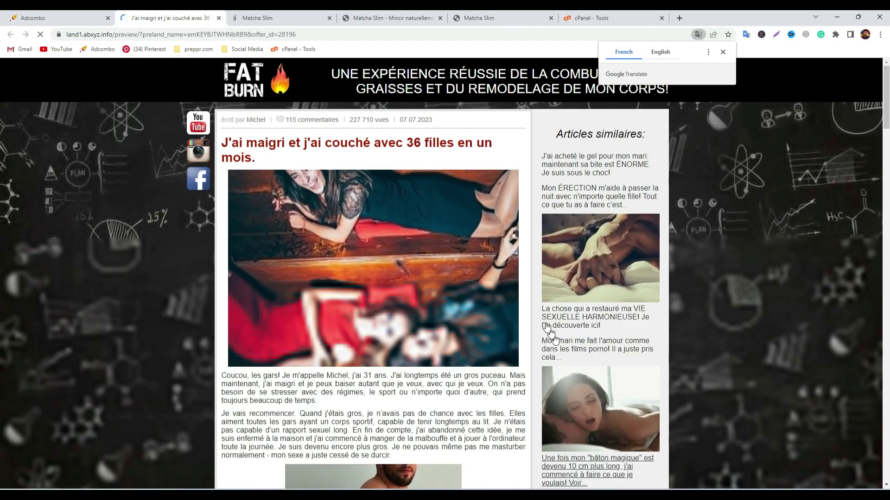
pyautogui.scroll(-3, 402, 263)
pyautogui.scroll(-3, 402, 262)
pyautogui.click(78, 19)
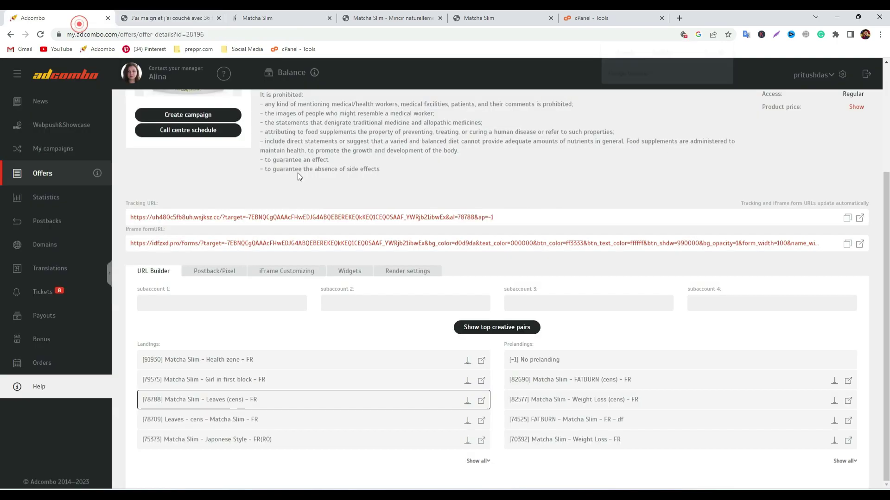
# Step: Preview the uncensored Matcha Slim – Weight Loss – FR prelanding and read through its article
pyautogui.click(848, 441)
pyautogui.scroll(-6, 407, 280)
pyautogui.scroll(7, 407, 280)
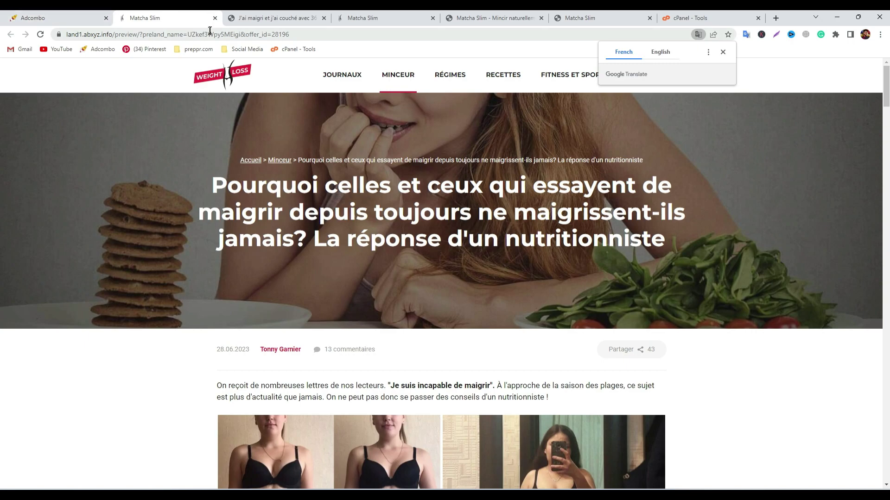
pyautogui.scroll(-15, 433, 311)
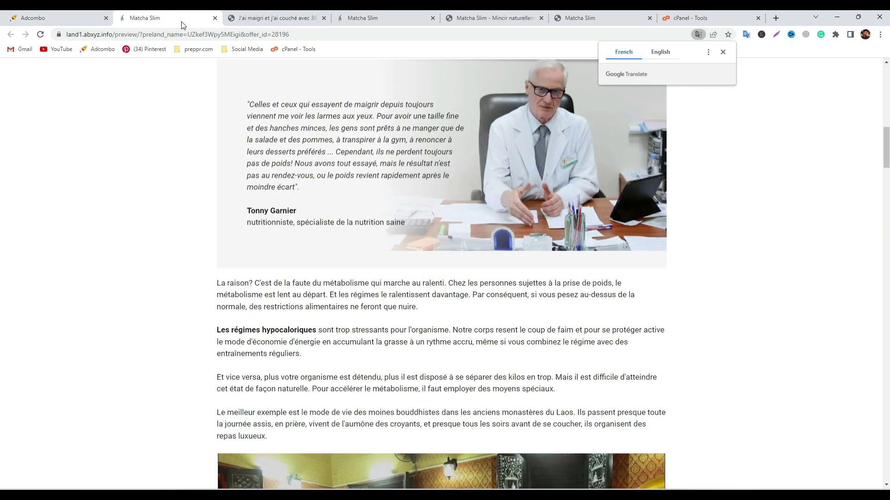
# Step: Close two prelanding previews, select the Matcha Slim – Leaves (cens) – FR landing for the offer, and copy its tracking URL
pyautogui.click(215, 18)
pyautogui.click(214, 18)
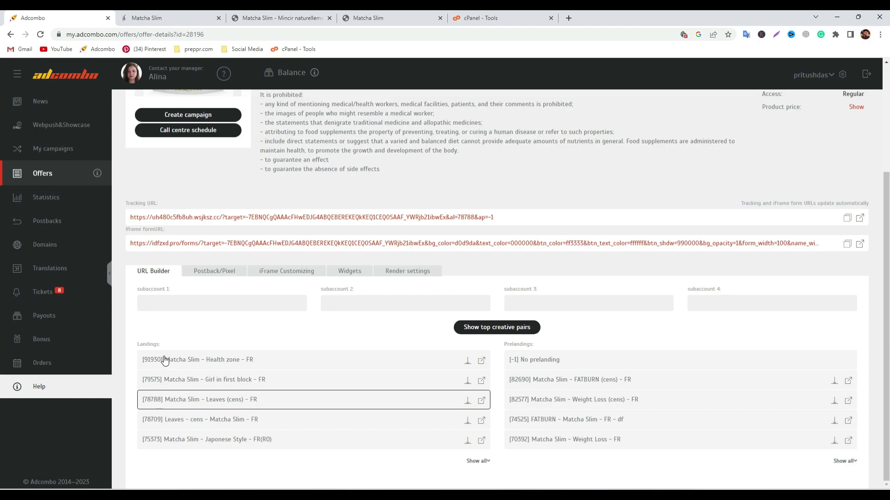
pyautogui.click(166, 400)
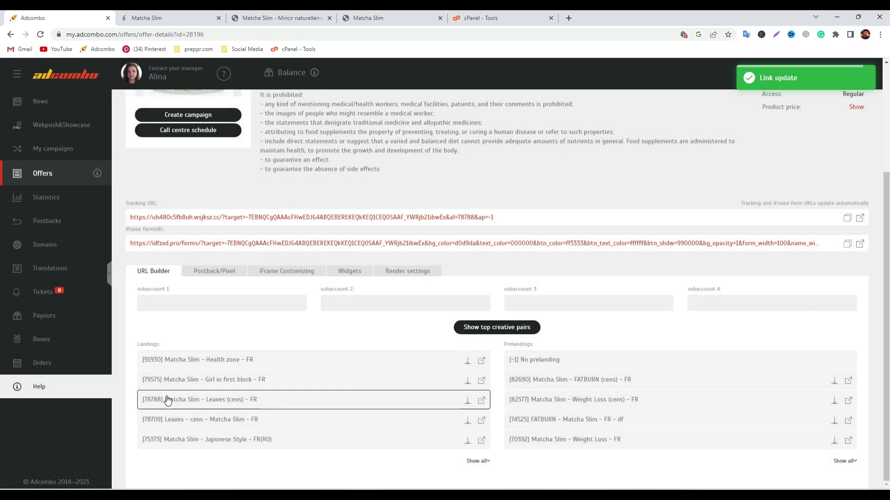
pyautogui.scroll(2, 777, 141)
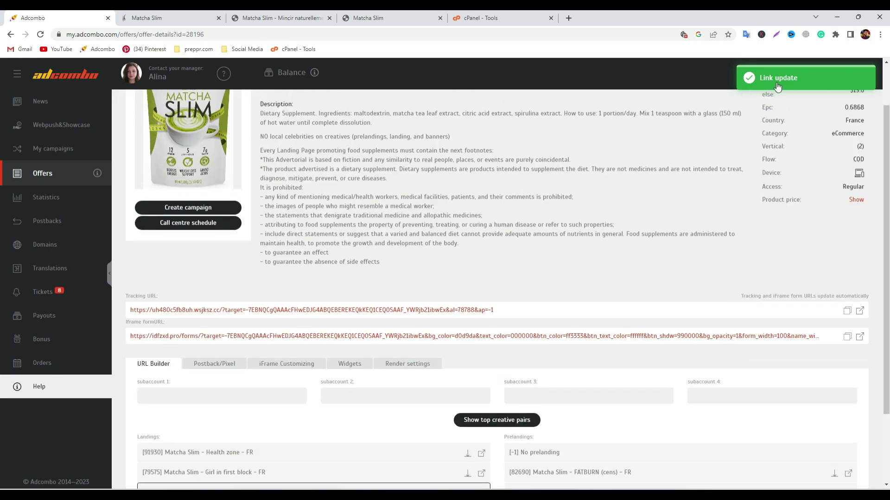
pyautogui.tripleClick(130, 297)
pyautogui.click(142, 292)
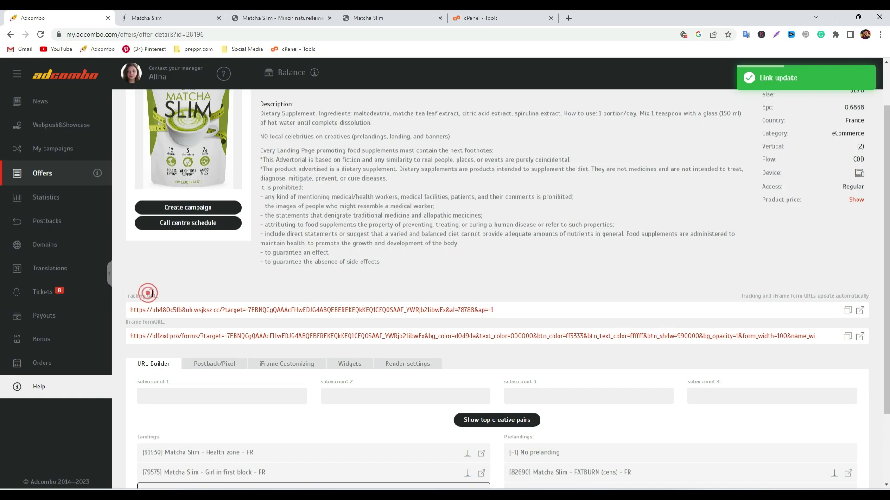
pyautogui.click(846, 310)
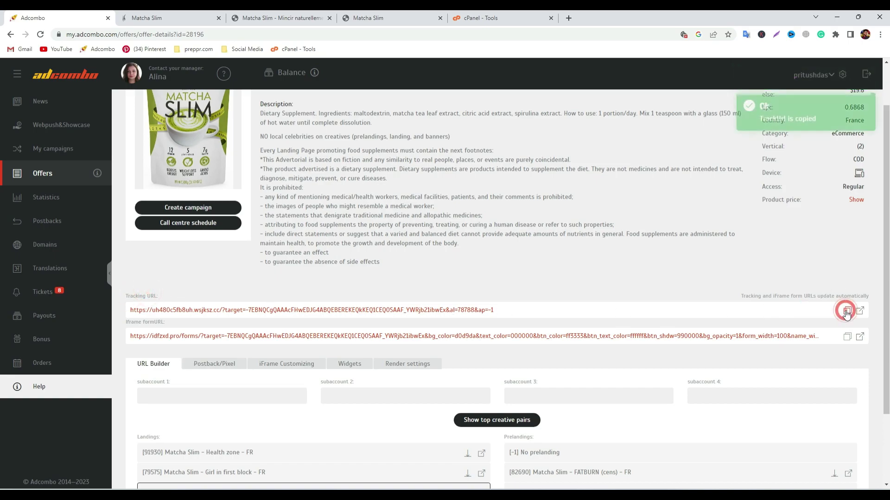
# Step: Download the Matcha Slim – Weight Loss – FR prelanding with the copied tracking URL as its redirect URL
pyautogui.scroll(-2, 487, 291)
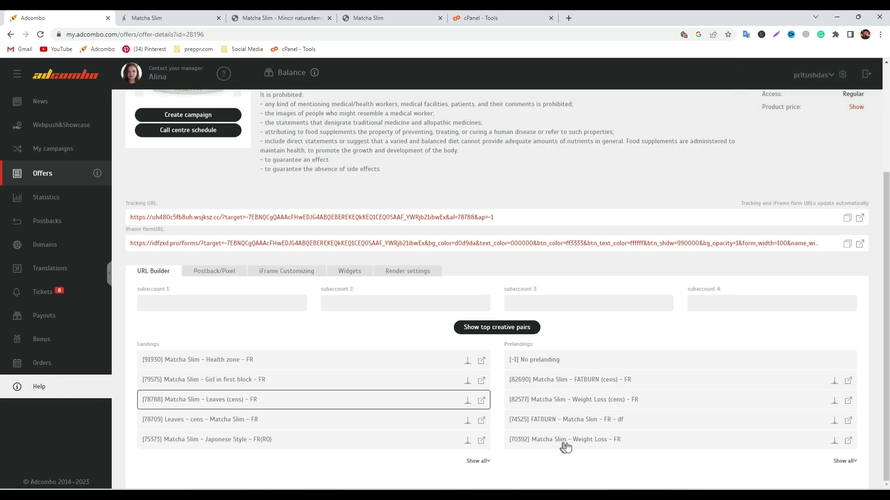
pyautogui.click(835, 440)
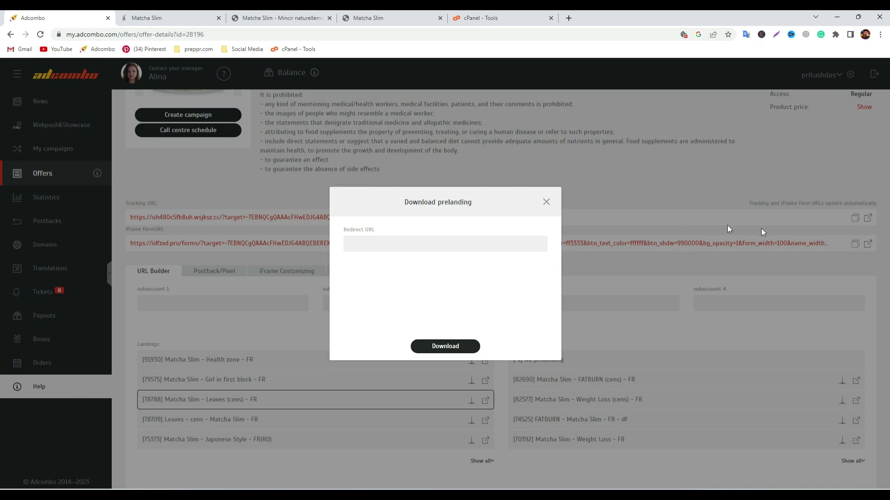
pyautogui.click(380, 238)
pyautogui.rightClick(358, 244)
pyautogui.click(377, 319)
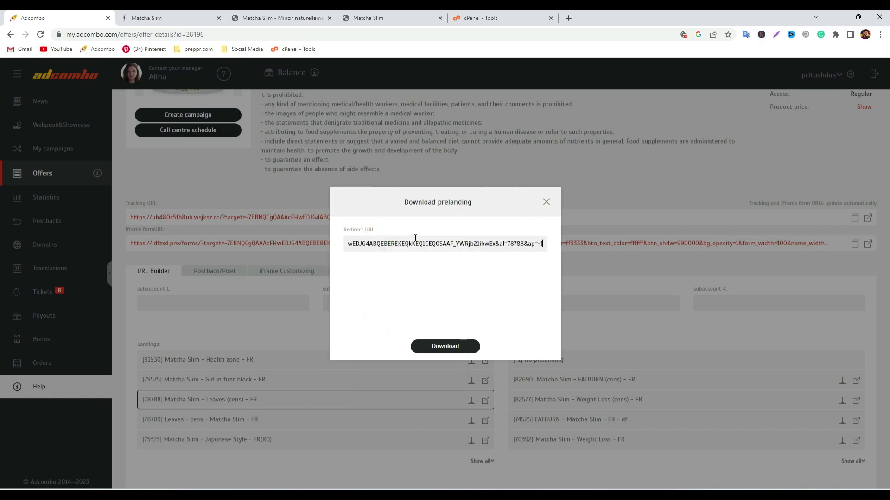
pyautogui.click(443, 347)
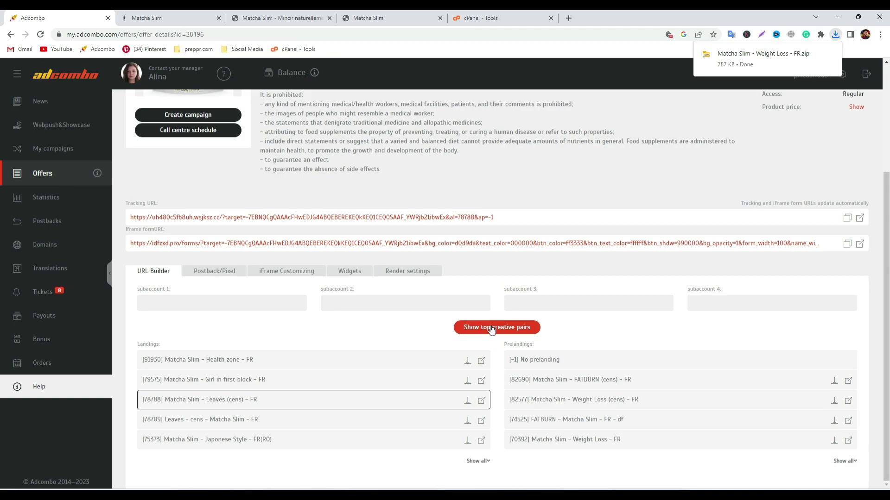
# Step: Inspect the contents of the downloaded prelanding archive, locate it in the Downloads folder, and return to the browser
pyautogui.click(753, 59)
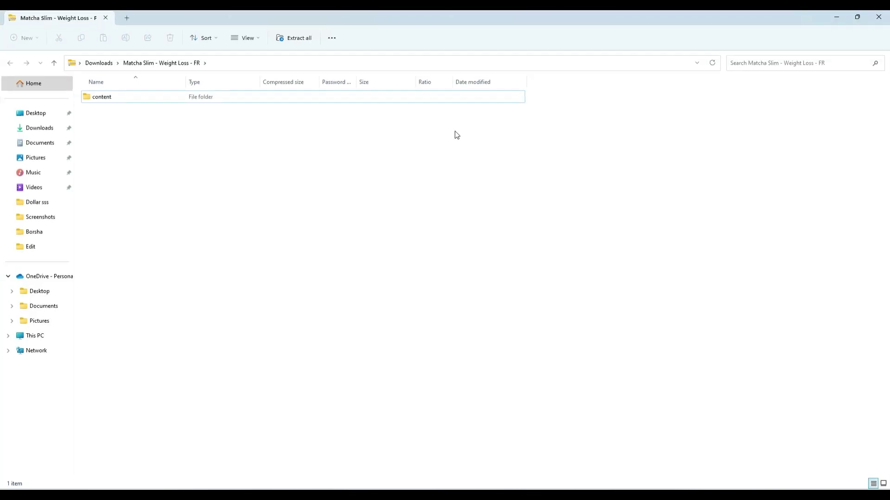
pyautogui.click(40, 130)
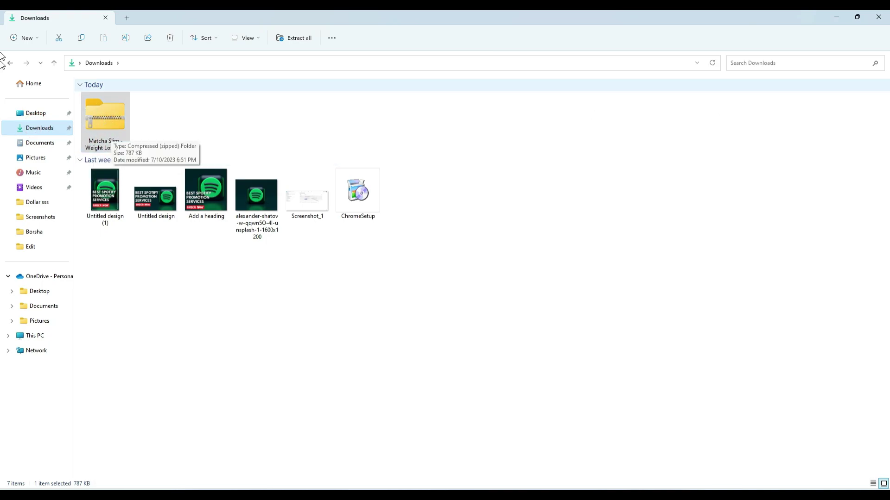
pyautogui.hotkey('alt', 'Tab')
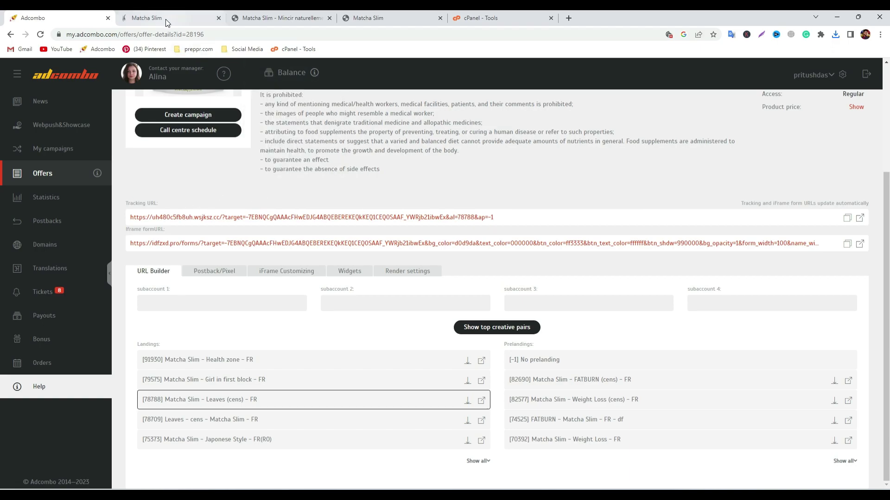
# Step: Close the remaining Matcha Slim preview pages and switch to cPanel
pyautogui.click(219, 19)
pyautogui.click(219, 21)
pyautogui.click(216, 20)
pyautogui.click(211, 20)
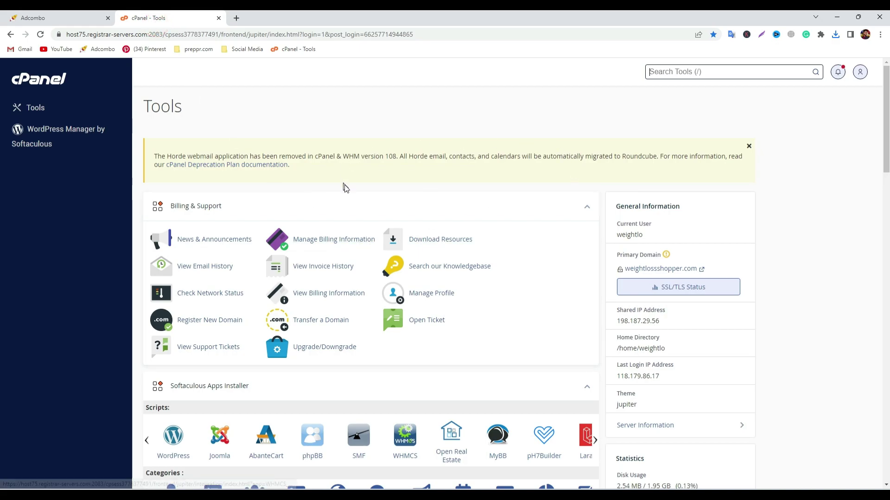
# Step: Check the hosting account's primary domain, and open the form for creating a new domain
pyautogui.scroll(-2, 467, 169)
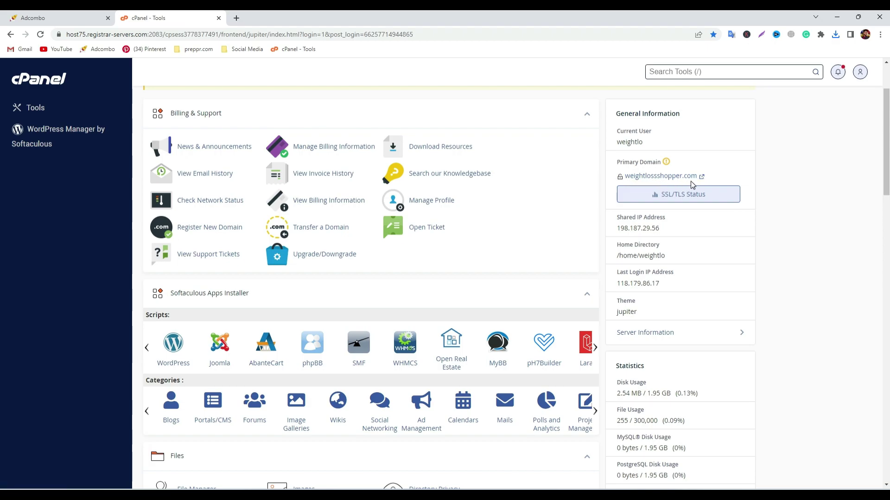
pyautogui.moveTo(623, 177); pyautogui.dragTo(697, 172)
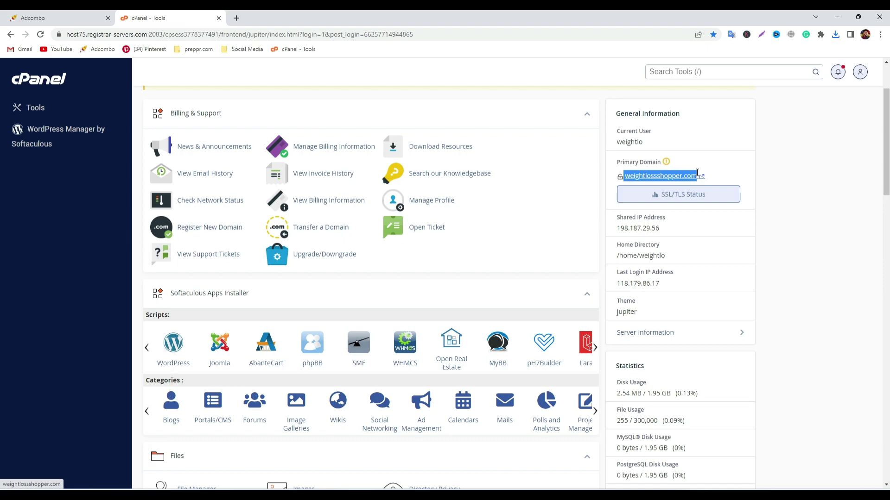
pyautogui.scroll(-7, 391, 313)
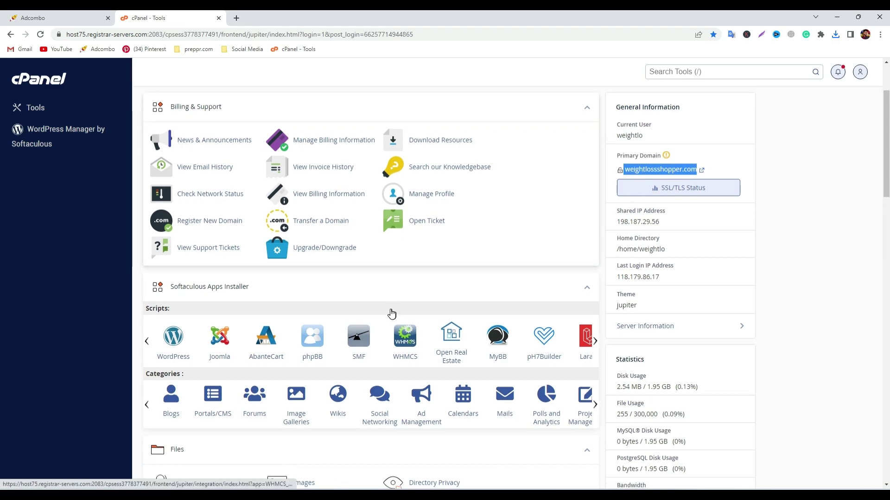
pyautogui.scroll(-5, 209, 328)
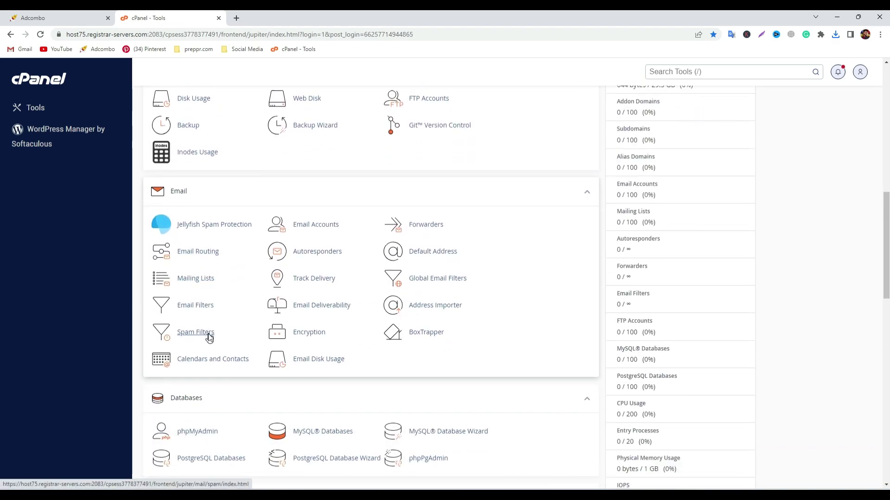
pyautogui.click(191, 349)
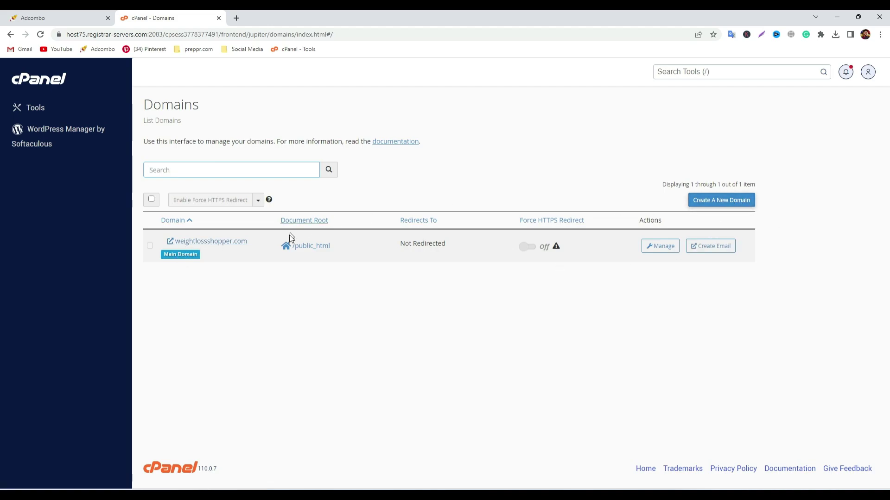
pyautogui.click(717, 200)
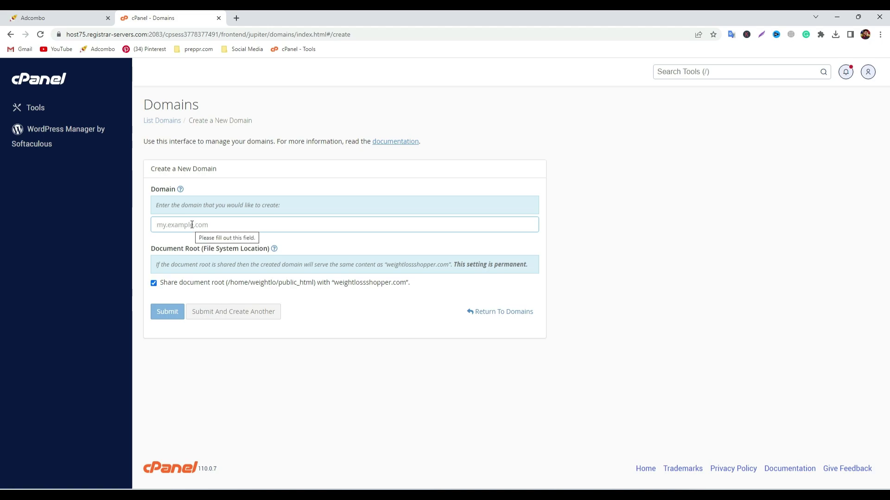
# Step: Copy the product name Matcha Slim from the Adcombo offer title and paste it as the new domain's name in cPanel
pyautogui.click(80, 18)
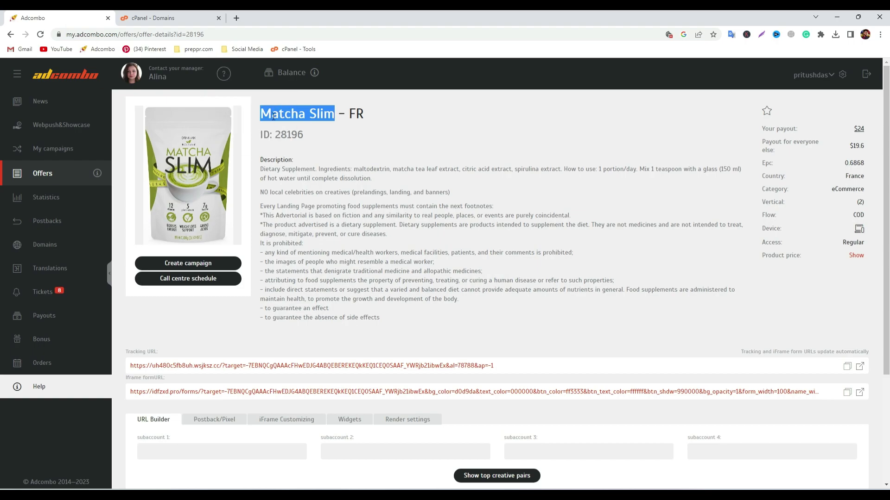
pyautogui.moveTo(263, 115); pyautogui.dragTo(335, 115)
pyautogui.click(160, 18)
pyautogui.hotkey('ctrl', 'v')
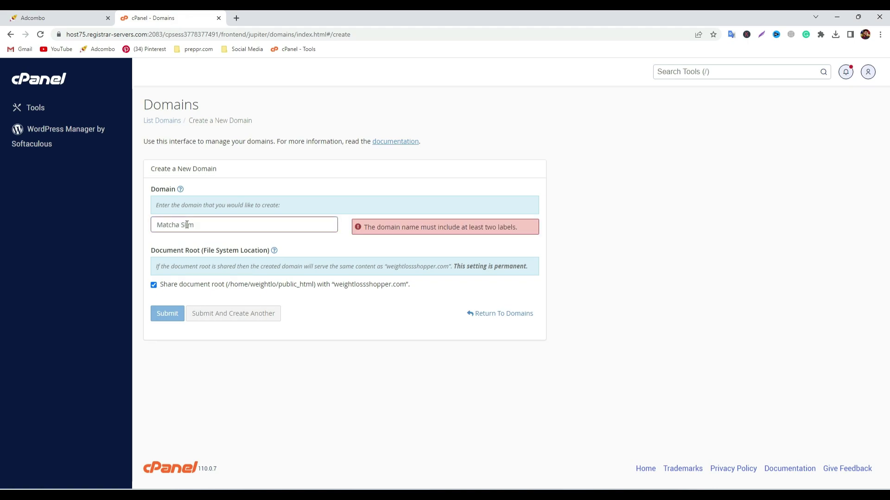
# Step: Edit the domain name to matchaslimde.weightlossshopper.com and create it with its own document root of the same name
pyautogui.click(182, 223)
pyautogui.press('BackSpace')
pyautogui.click(199, 223)
pyautogui.write('de')
pyautogui.moveTo(334, 285); pyautogui.dragTo(407, 288)
pyautogui.click(218, 226)
pyautogui.write('.')
pyautogui.hotkey('ctrl', 'v')
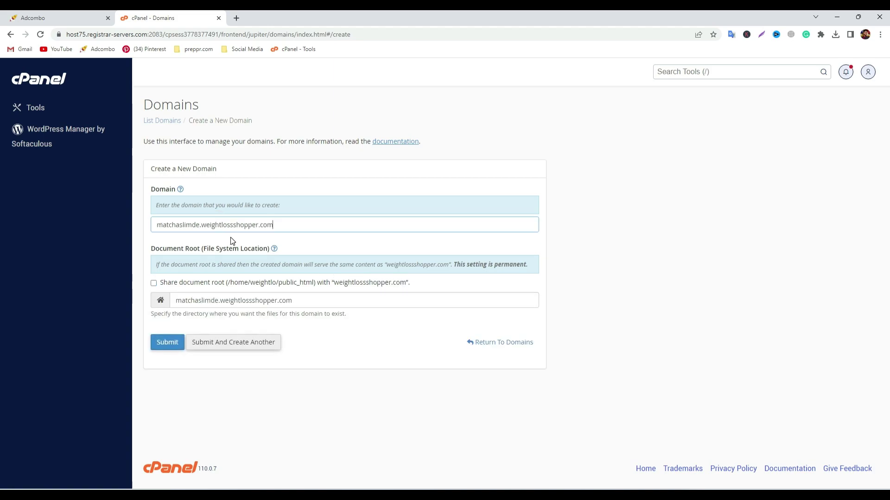
pyautogui.click(169, 347)
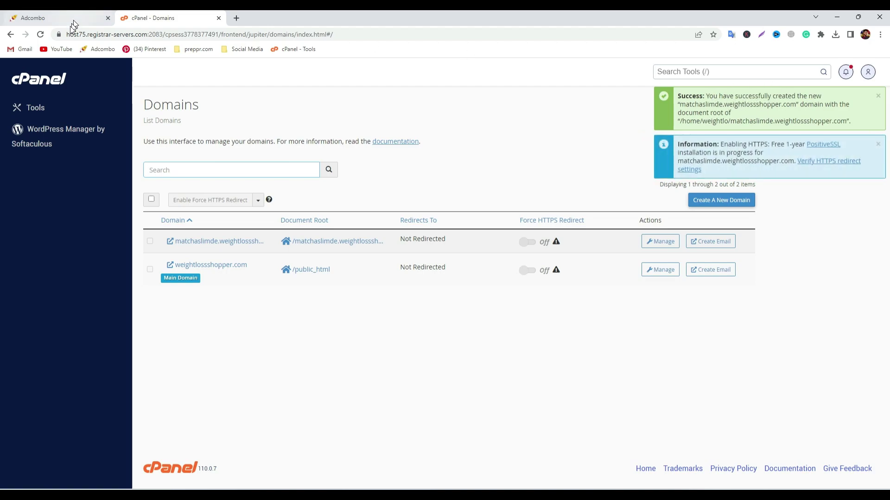
# Step: Return to the cPanel tools, launch File Manager, and open the matchaslimde.weightlossshopper.com folder
pyautogui.click(40, 84)
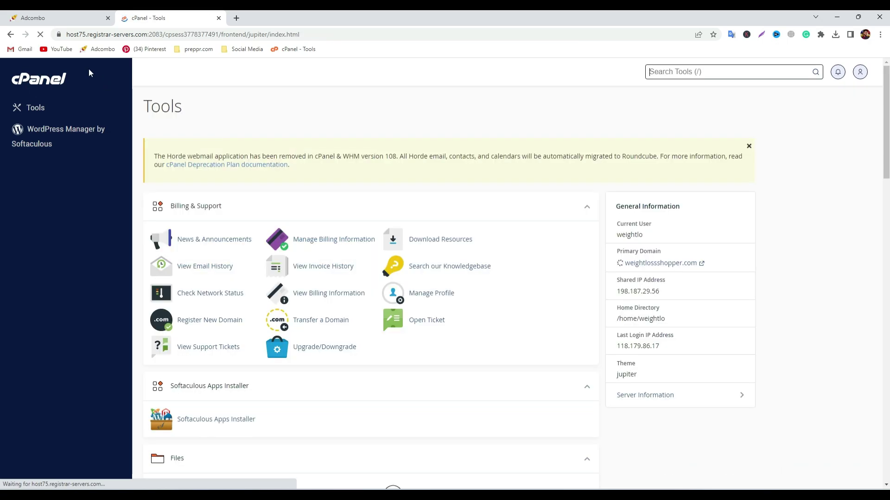
pyautogui.scroll(-4, 199, 200)
pyautogui.scroll(-3, 241, 282)
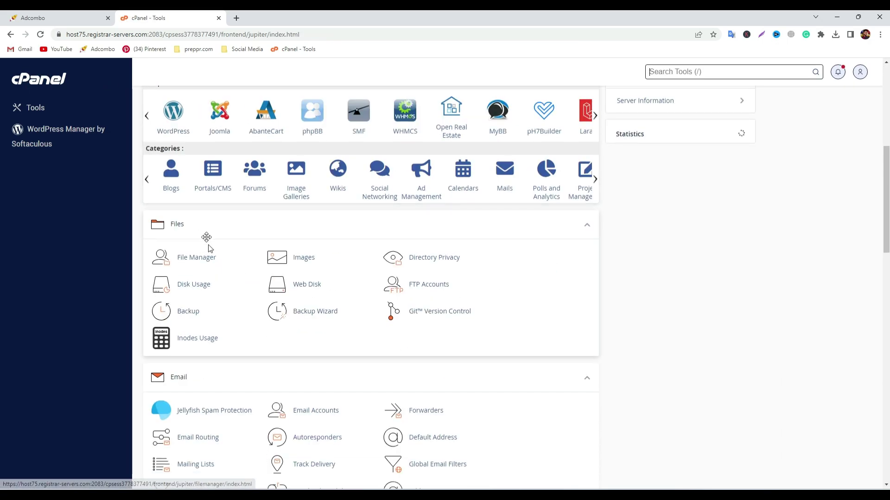
pyautogui.scroll(1, 205, 234)
pyautogui.click(197, 304)
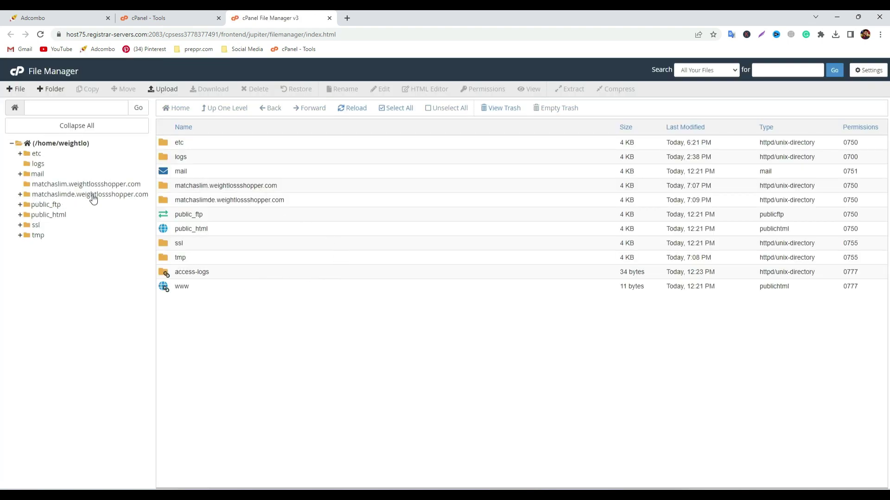
pyautogui.click(93, 197)
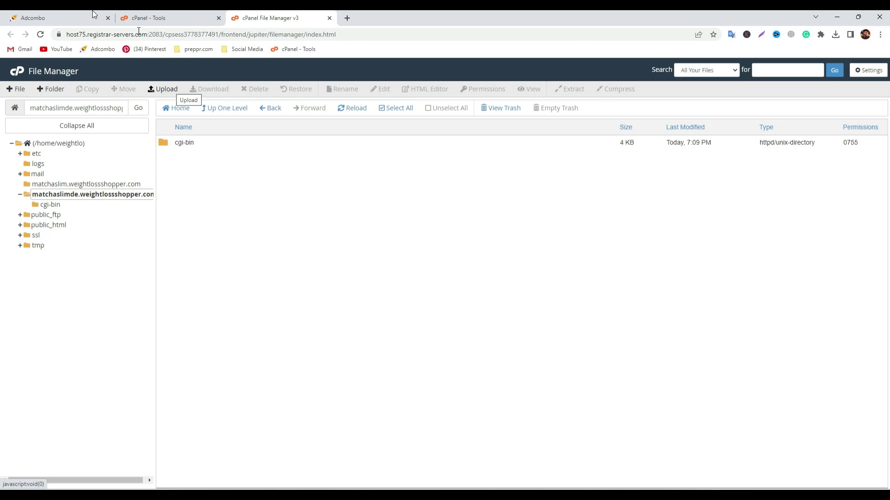
pyautogui.click(56, 18)
pyautogui.scroll(-3, 242, 305)
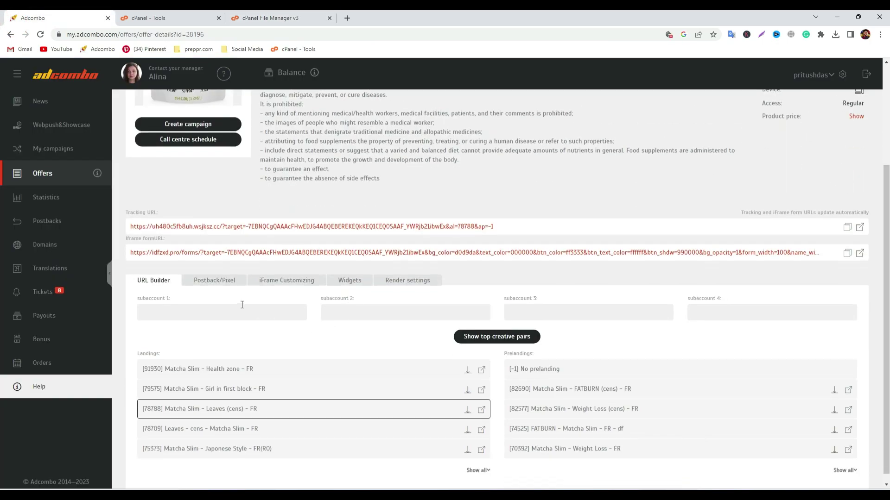
pyautogui.scroll(5, 298, 269)
pyautogui.click(270, 17)
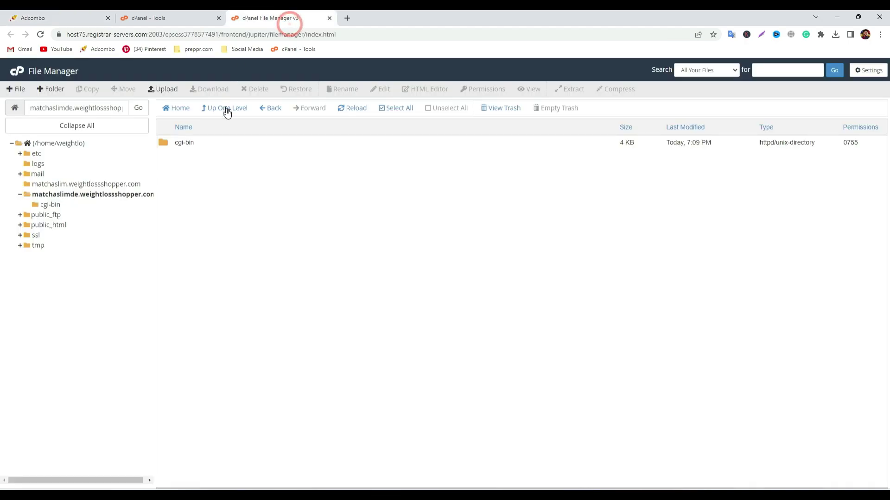
# Step: Upload Matcha Slim - Weight Loss - FR.zip from Downloads into the matchaslimde.weightlossshopper.com folder, then go back to that folder
pyautogui.click(159, 90)
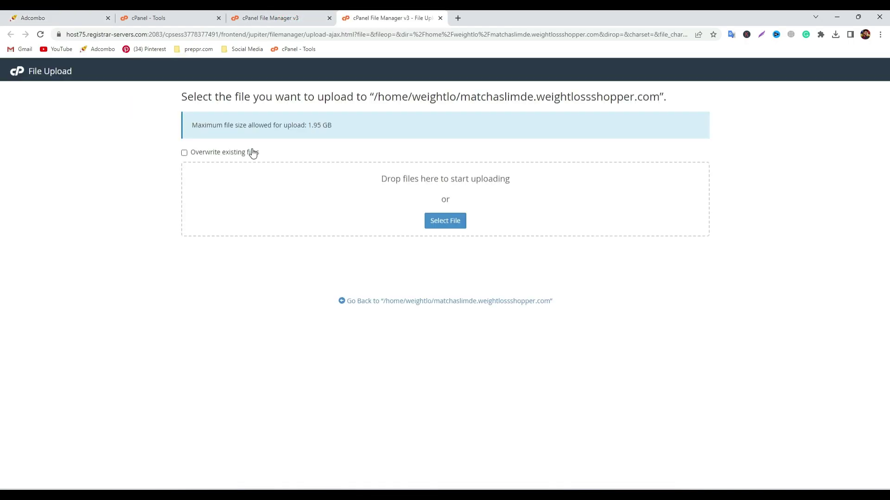
pyautogui.click(443, 222)
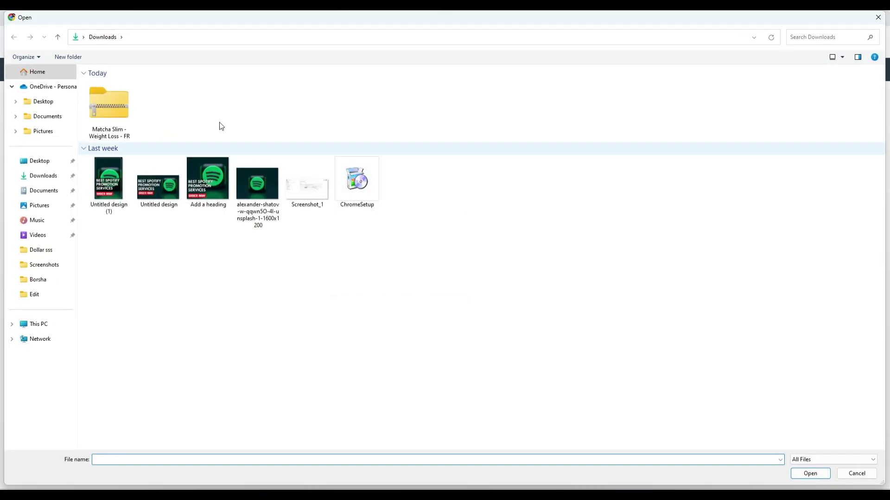
pyautogui.click(108, 97)
pyautogui.doubleClick(108, 98)
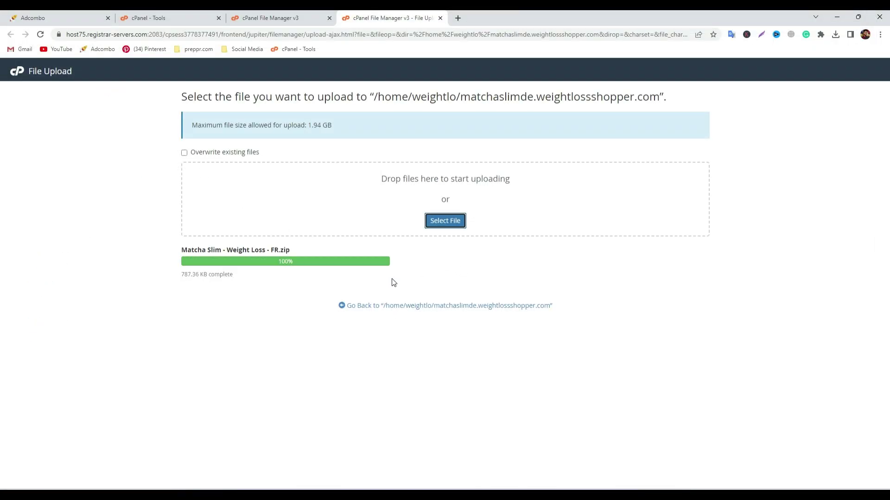
pyautogui.click(376, 305)
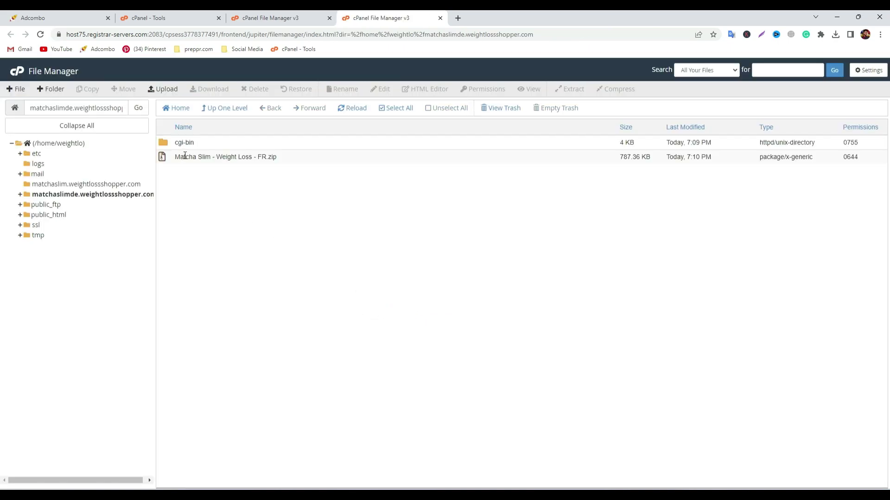
# Step: Extract Matcha Slim - Weight Loss - FR.zip into the /matchaslimde.weightlossshopper.com folder and dismiss the extraction results
pyautogui.rightClick(302, 160)
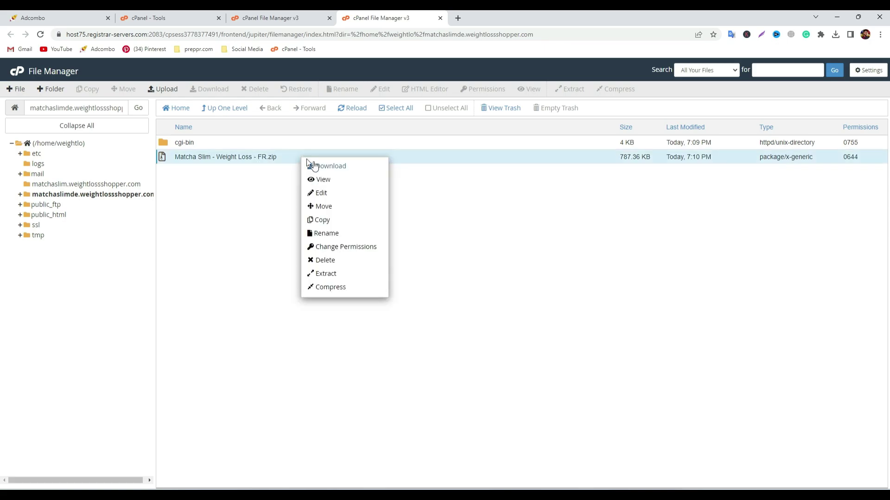
pyautogui.click(328, 273)
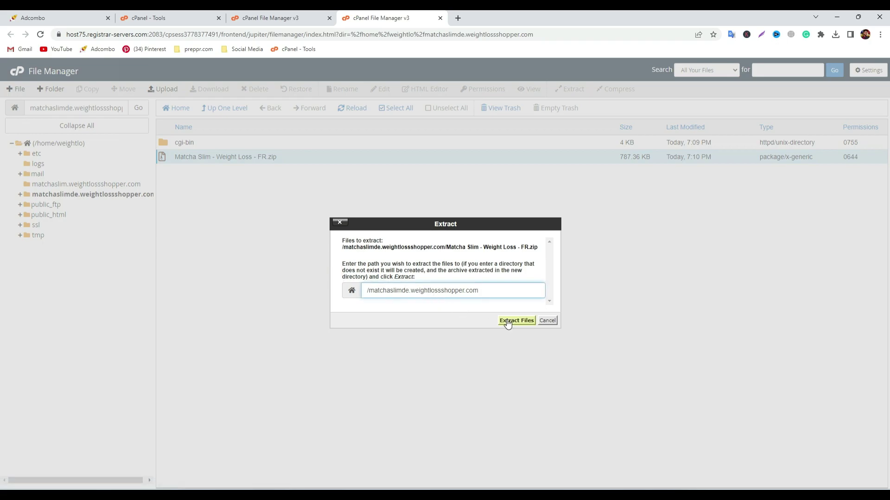
pyautogui.click(507, 321)
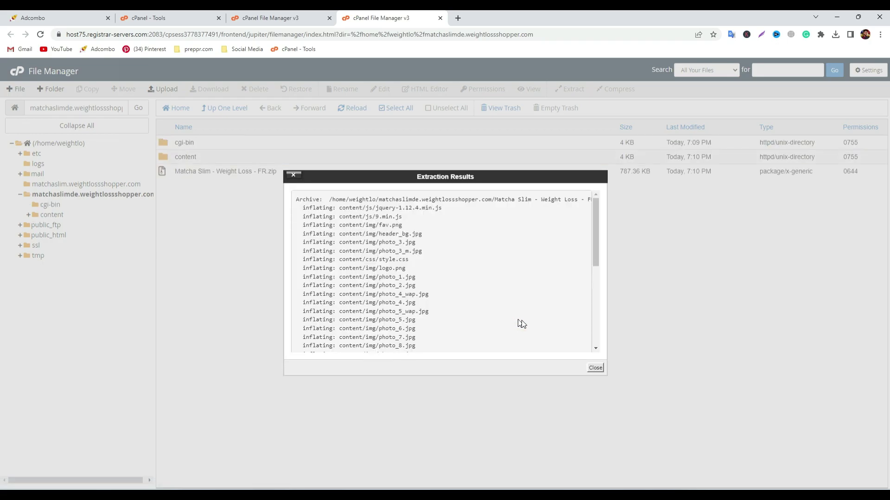
pyautogui.click(595, 368)
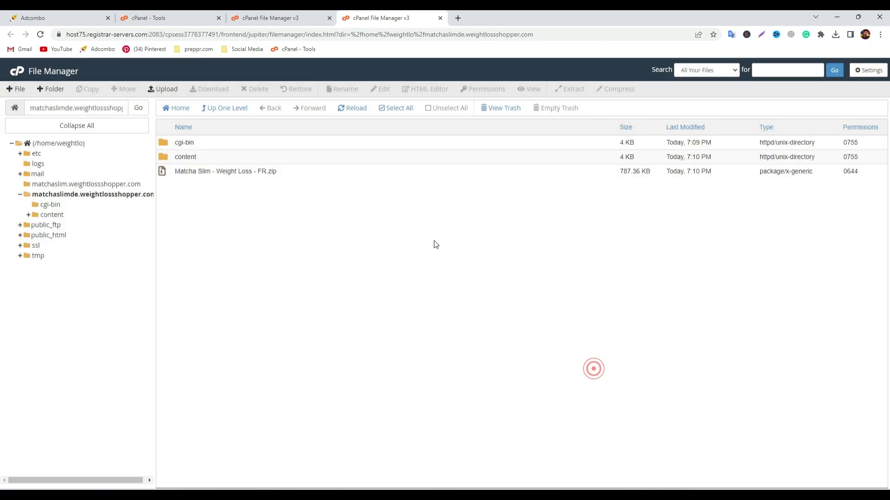
# Step: Move css, img, js and index.html out of the content folder into /matchaslimde.weightlossshopper.com, then go back to that parent folder
pyautogui.doubleClick(207, 158)
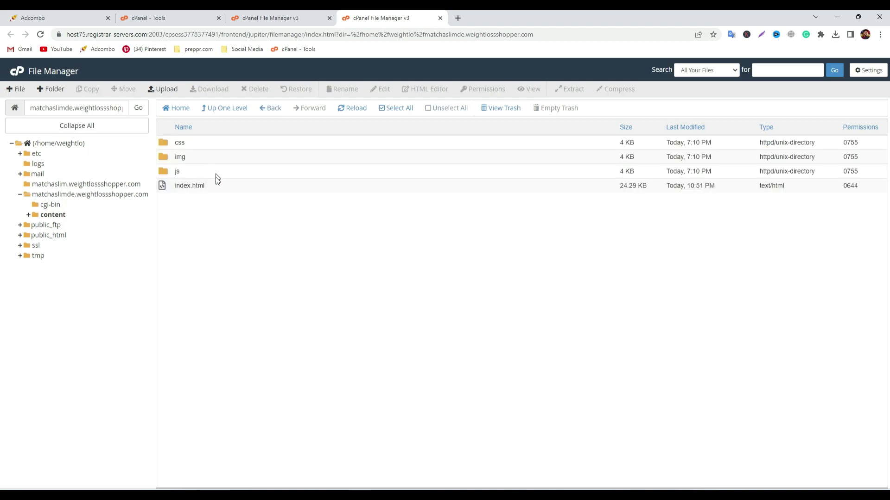
pyautogui.click(389, 109)
pyautogui.rightClick(245, 157)
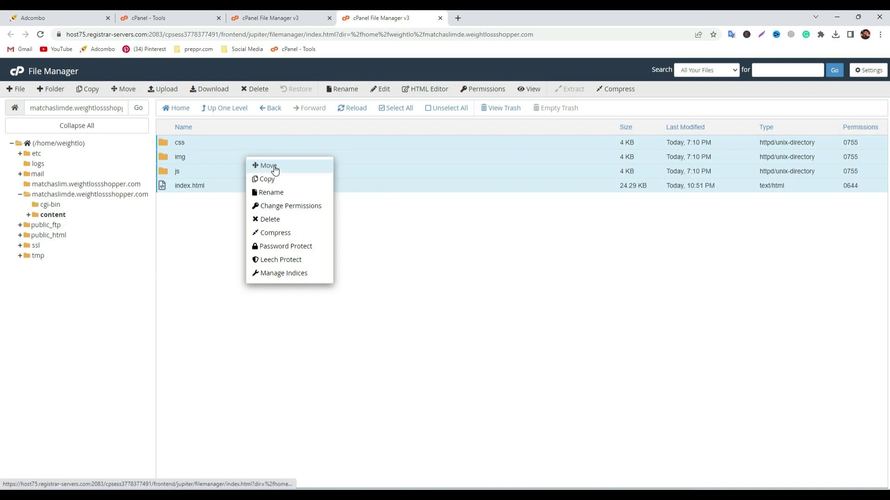
pyautogui.click(272, 166)
pyautogui.click(411, 295)
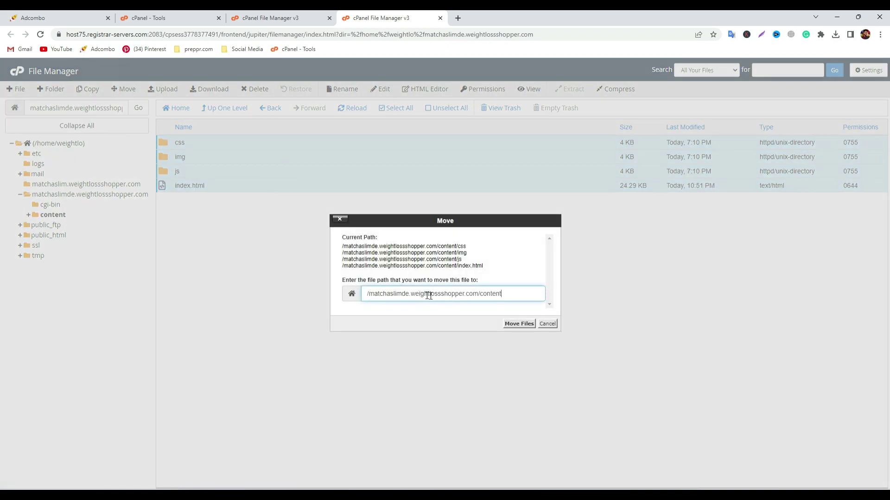
pyautogui.moveTo(372, 294); pyautogui.dragTo(477, 294)
pyautogui.click(478, 294)
pyautogui.moveTo(478, 293); pyautogui.dragTo(495, 294)
pyautogui.press('BackSpace')
pyautogui.click(518, 324)
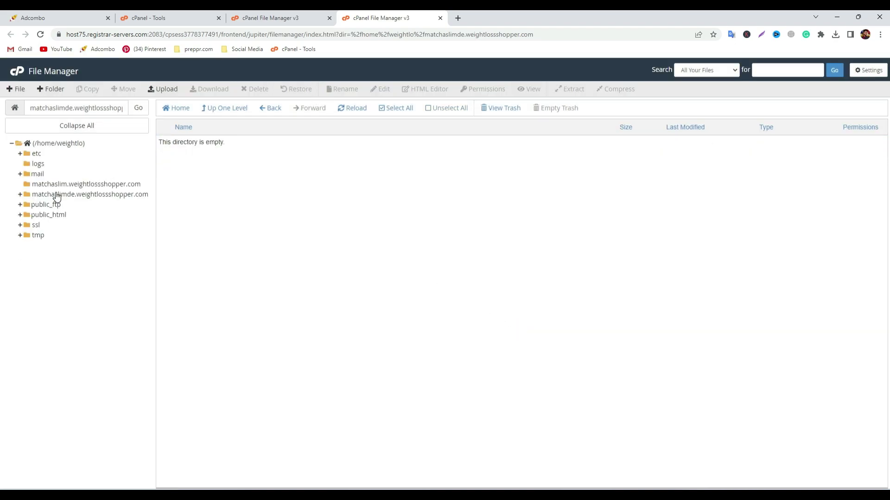
pyautogui.click(66, 198)
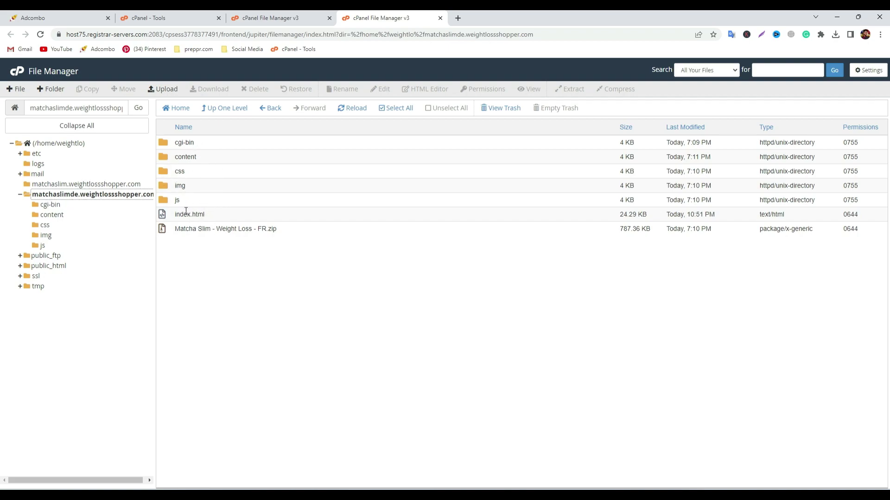
# Step: Copy the folder path matchaslimde.weightlossshopper.com and load it as a web address in a new browser tab
pyautogui.moveTo(78, 109); pyautogui.dragTo(122, 109)
pyautogui.click(76, 108)
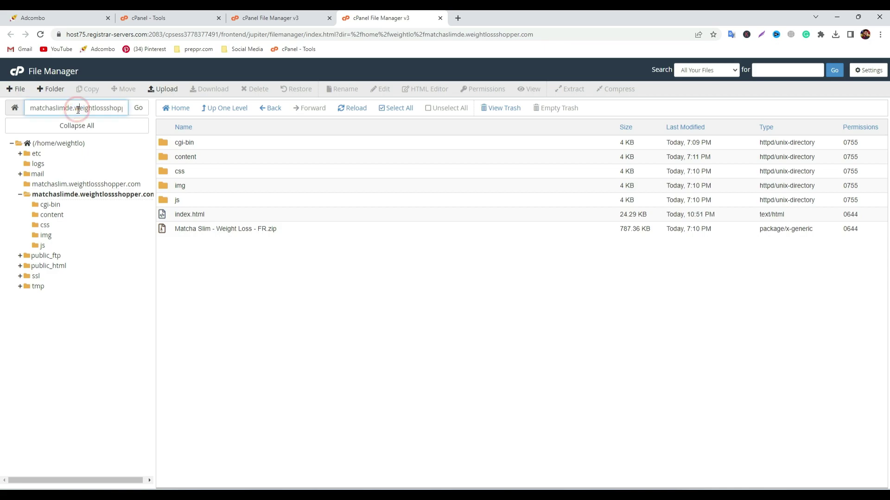
pyautogui.doubleClick(81, 111)
pyautogui.hotkey('ctrl', 'c')
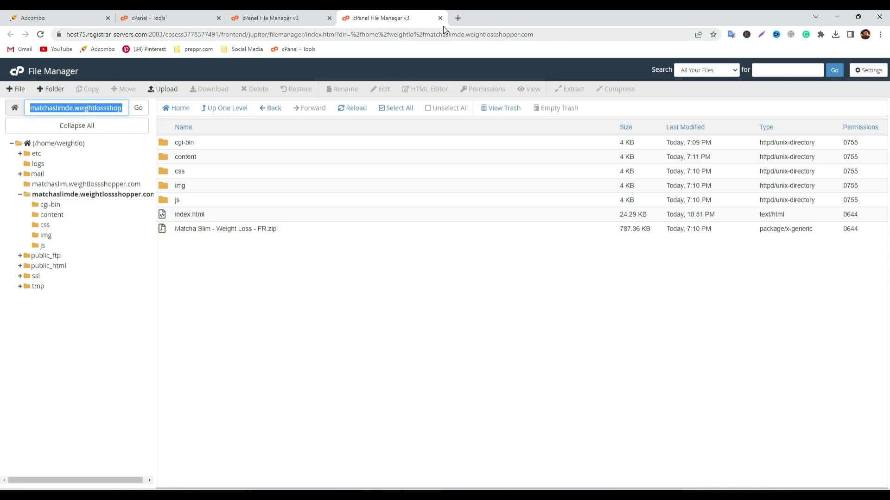
pyautogui.click(458, 17)
pyautogui.hotkey('ctrl', 'v')
pyautogui.press('Return')
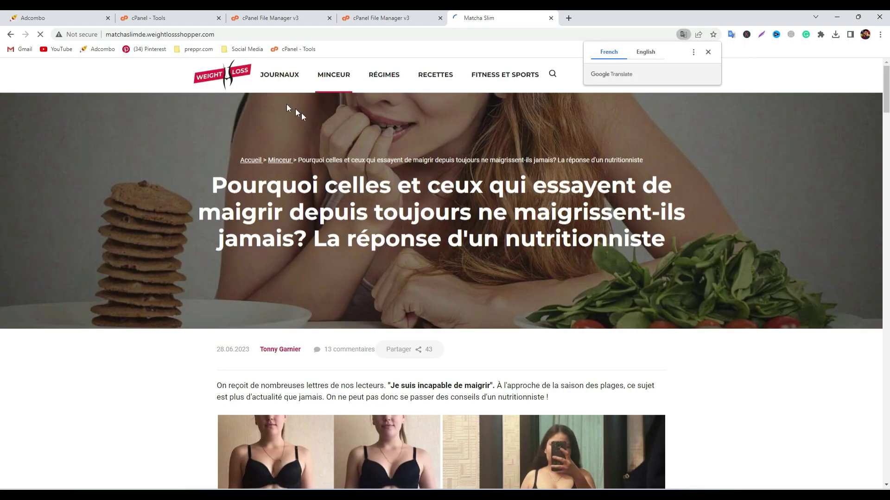
# Step: Examine the hosted Matcha Slim prelanding from its header to the Commander order section and comments, glancing at the Adcombo offer page in between
pyautogui.scroll(-7, 352, 202)
pyautogui.scroll(7, 352, 202)
pyautogui.click(39, 18)
pyautogui.scroll(-4, 485, 66)
pyautogui.scroll(3, 484, 66)
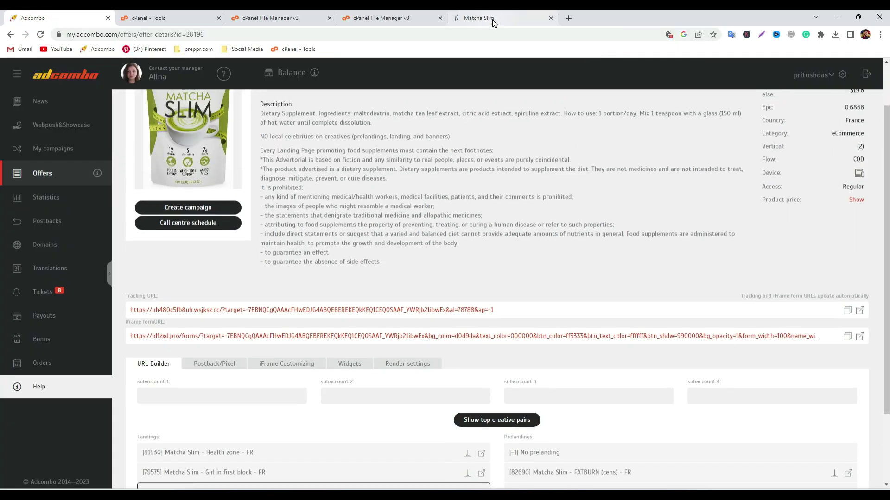
pyautogui.click(492, 20)
pyautogui.scroll(-20, 447, 229)
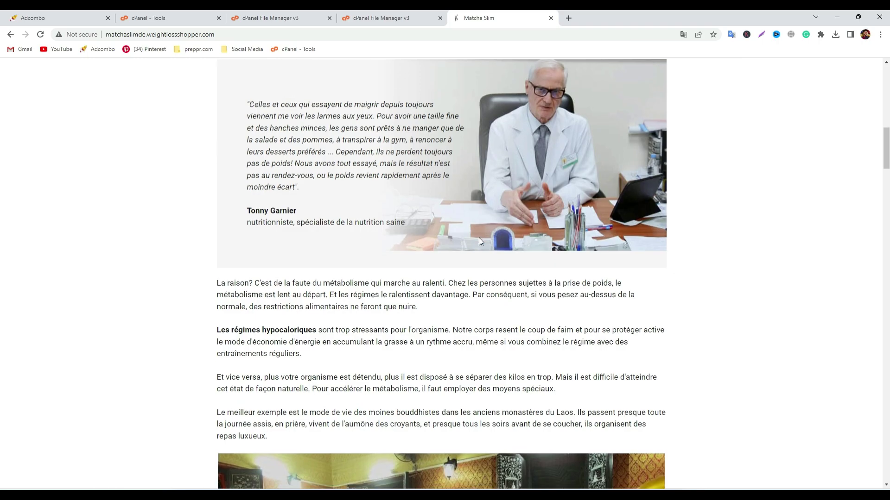
pyautogui.scroll(20, 479, 238)
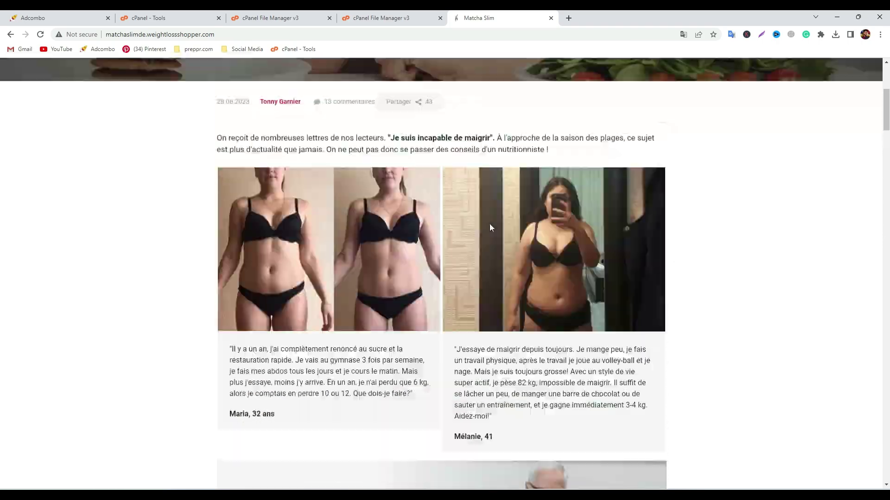
pyautogui.scroll(-5, 478, 241)
pyautogui.scroll(-6, 477, 241)
pyautogui.scroll(14, 477, 240)
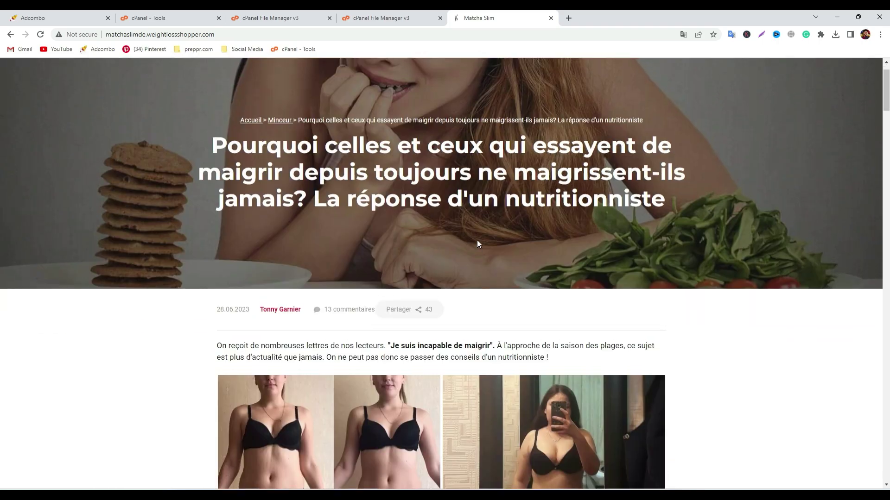
pyautogui.scroll(-7, 452, 234)
pyautogui.scroll(-20, 452, 233)
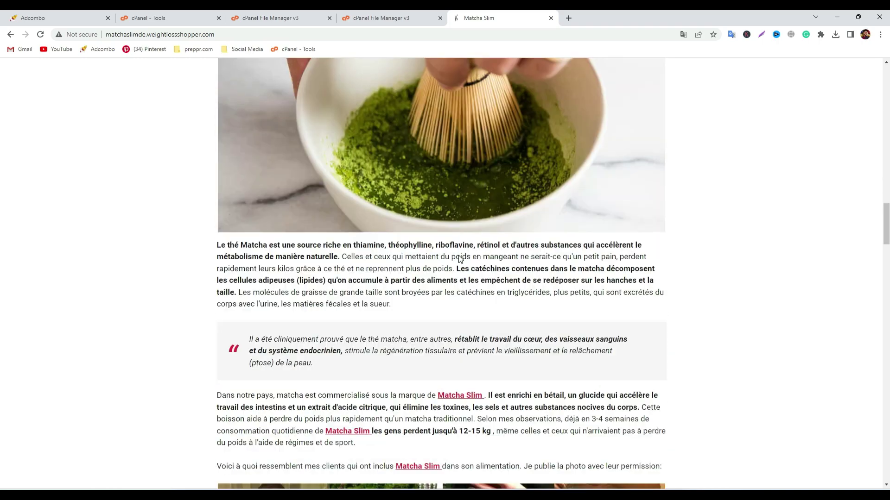
pyautogui.scroll(-11, 458, 254)
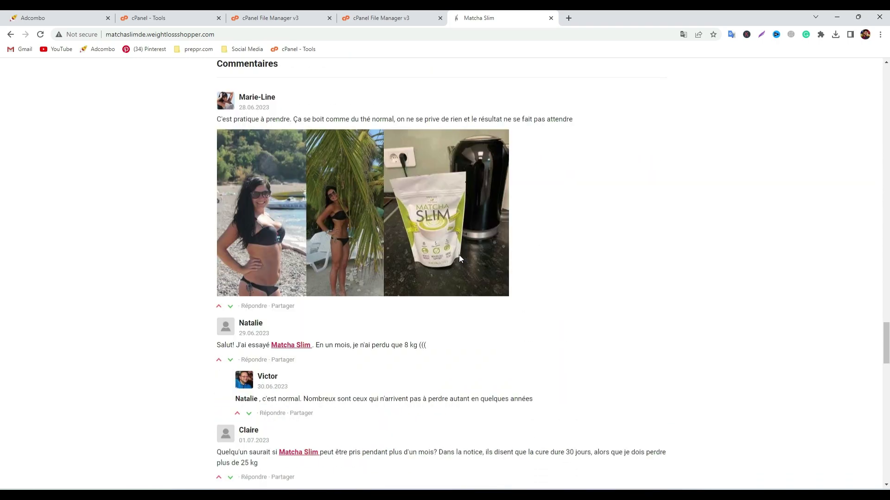
pyautogui.scroll(6, 458, 255)
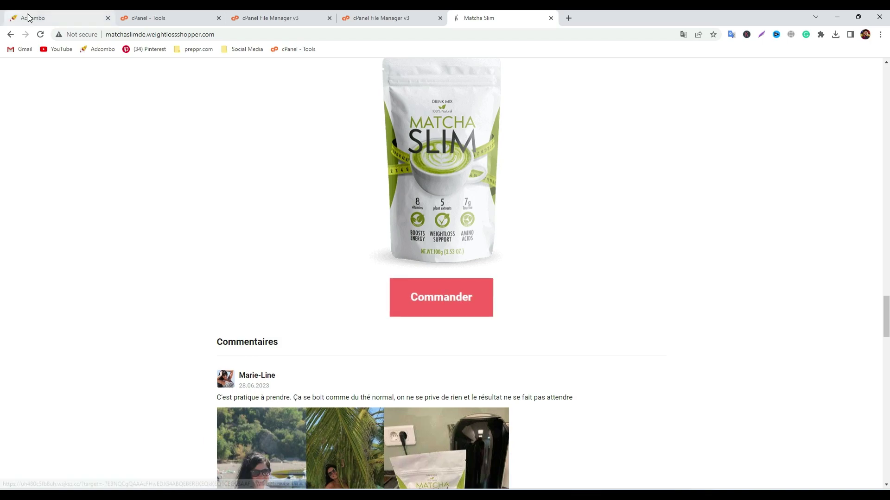
# Step: Check the payout details on the Adcombo Matcha Slim - FR offer page, then return to the hosted prelanding
pyautogui.hotkey('ctrl', '1')
pyautogui.scroll(2, 531, 248)
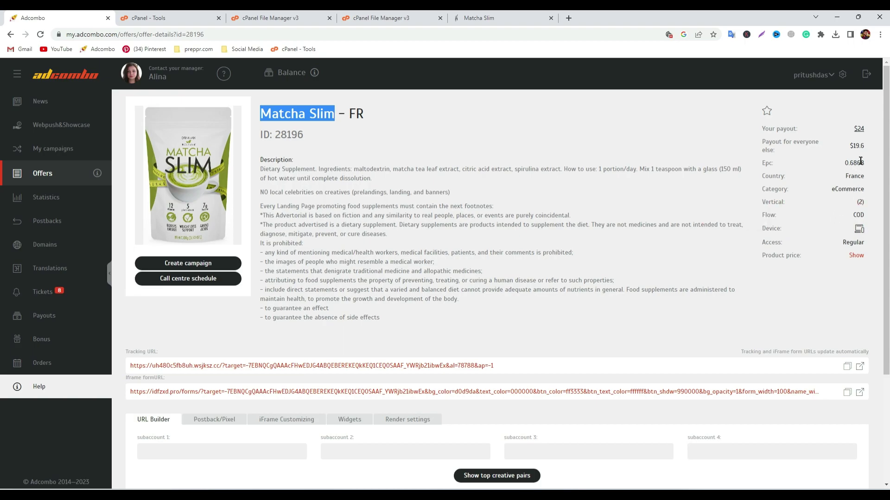
pyautogui.click(486, 18)
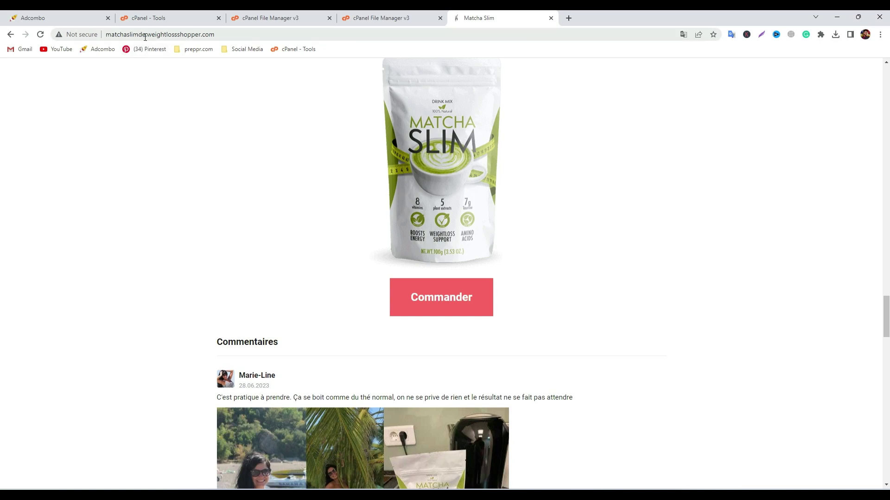
# Step: Follow the prelanding's Commander link to the Matcha Slim landing page and examine the order form's country options and name field
pyautogui.click(441, 295)
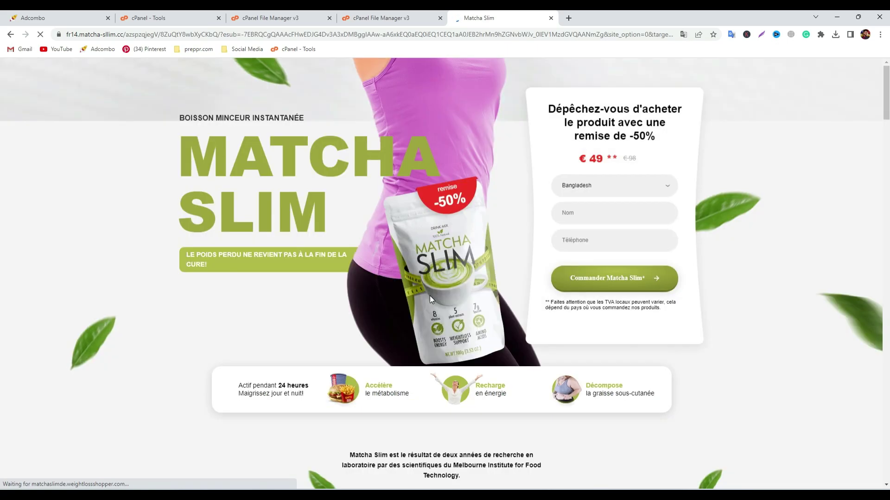
pyautogui.scroll(-4, 533, 324)
pyautogui.scroll(4, 532, 355)
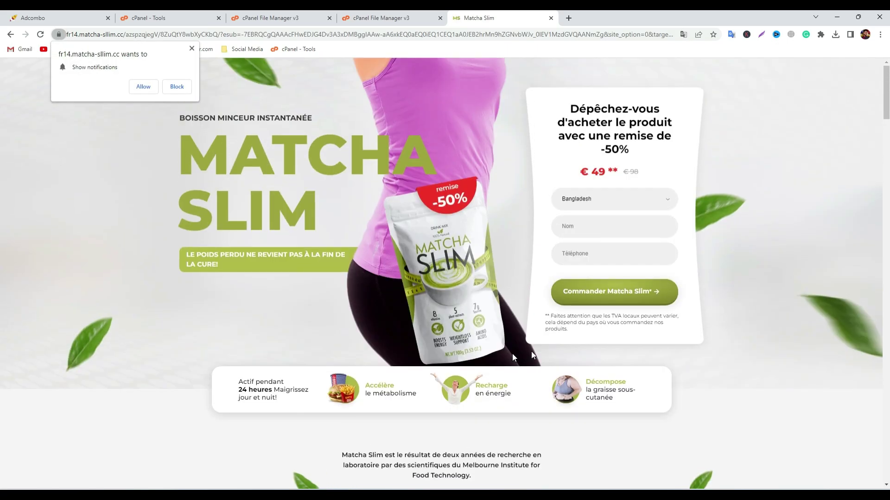
pyautogui.click(594, 204)
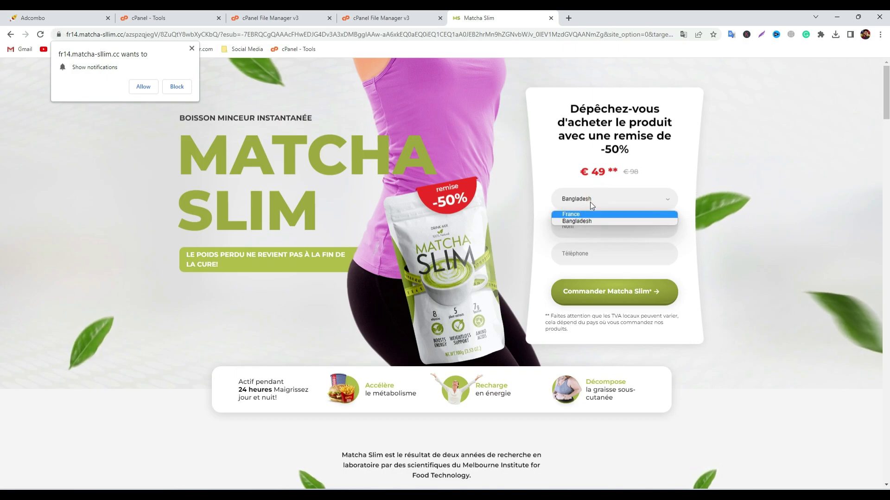
pyautogui.click(551, 173)
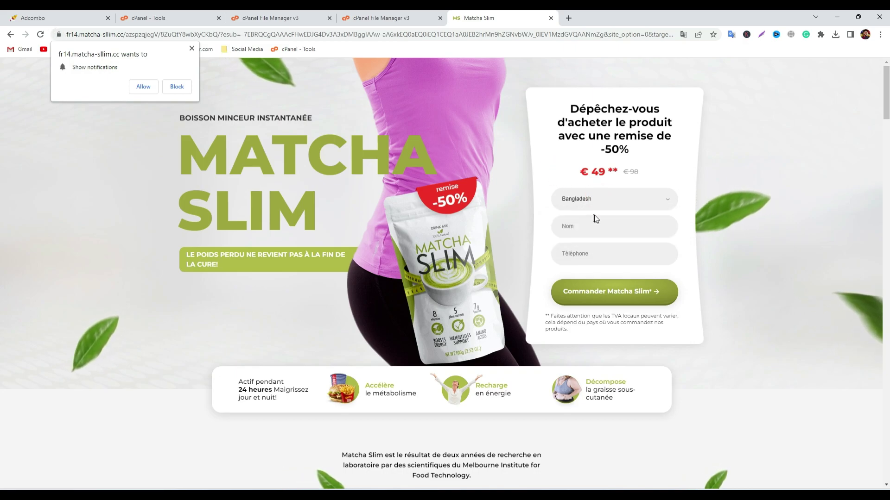
pyautogui.click(583, 226)
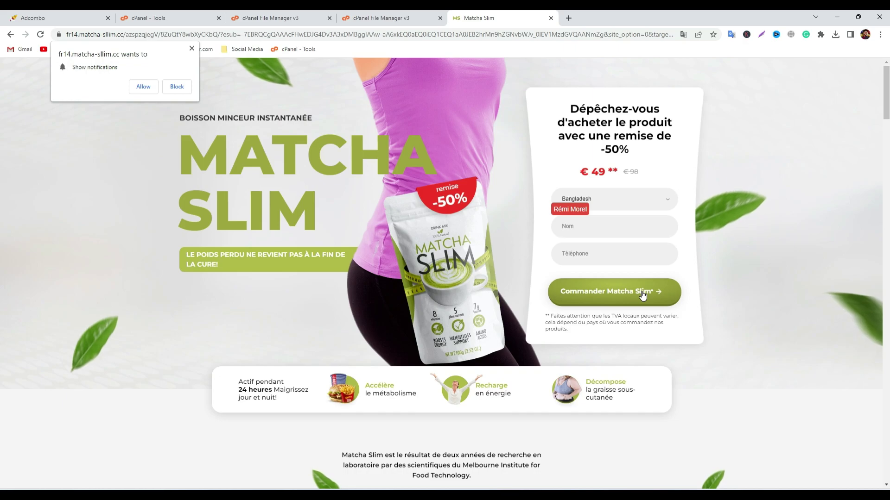
# Step: Look at the Orders page in Adcombo, switching briefly back to the Matcha Slim order form to compare
pyautogui.click(33, 17)
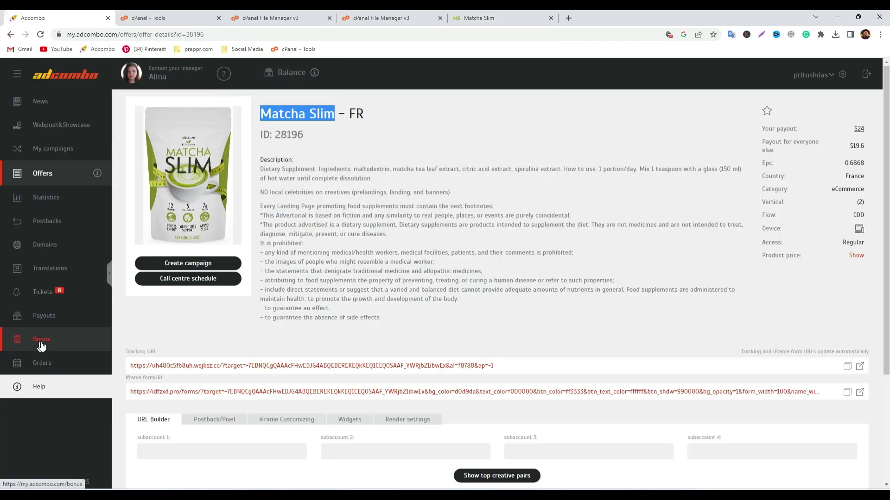
pyautogui.click(42, 364)
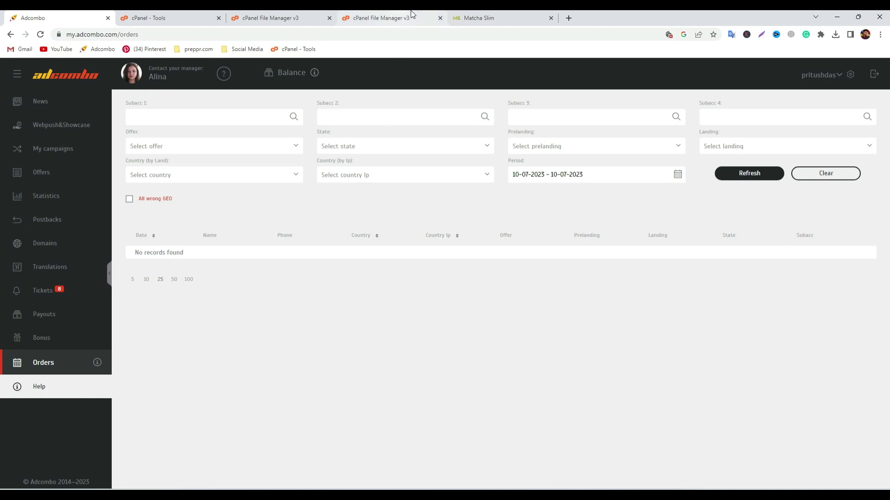
pyautogui.click(491, 16)
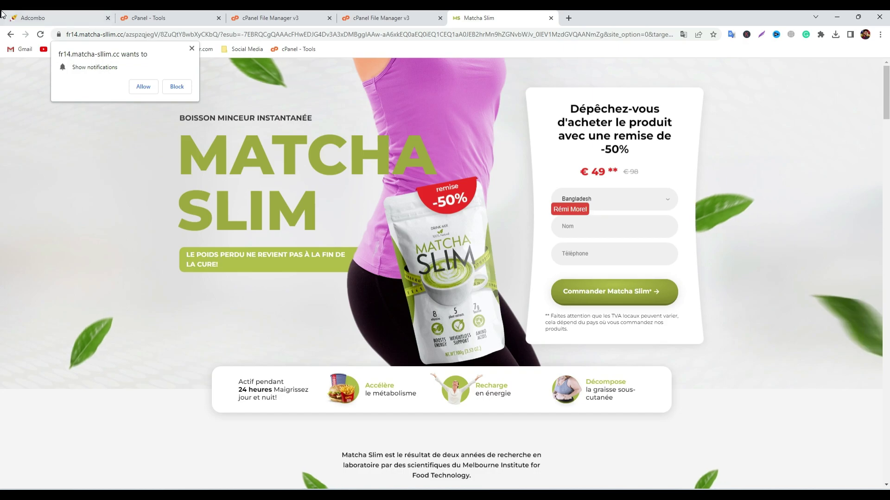
pyautogui.click(33, 18)
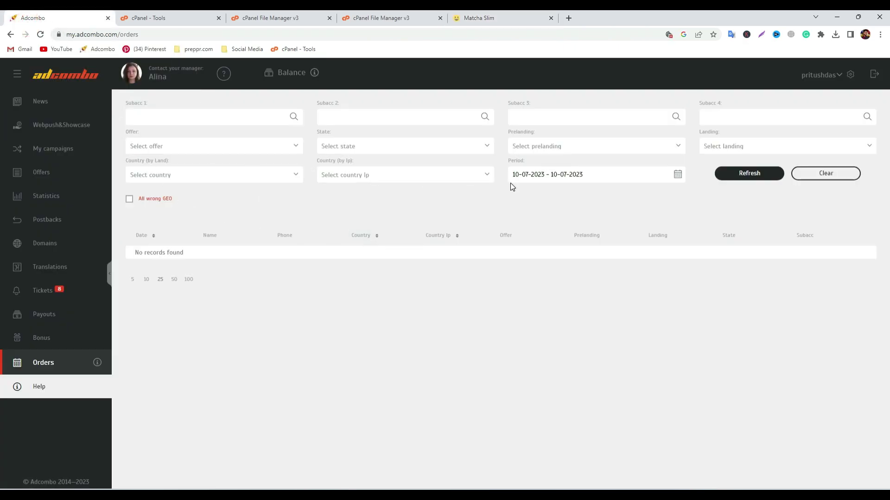
# Step: Return to the Adcombo offers list and filter it by country France and vertical Diet & Weightloss
pyautogui.click(63, 176)
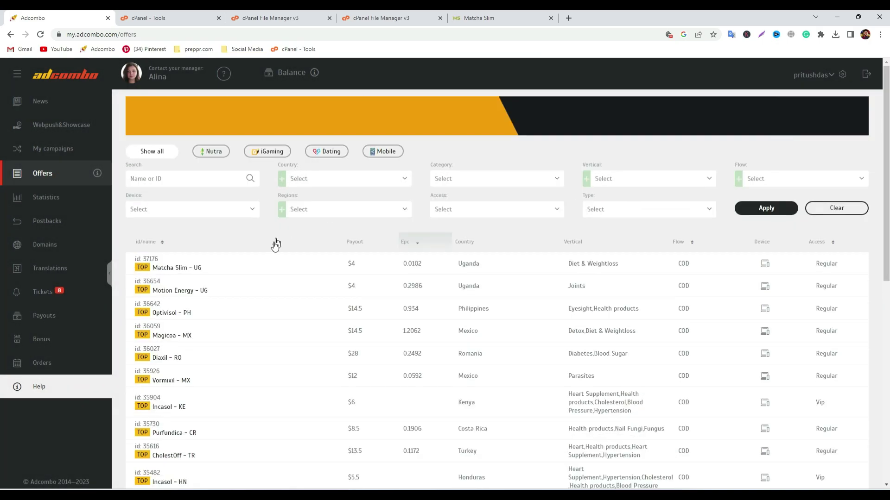
pyautogui.click(245, 273)
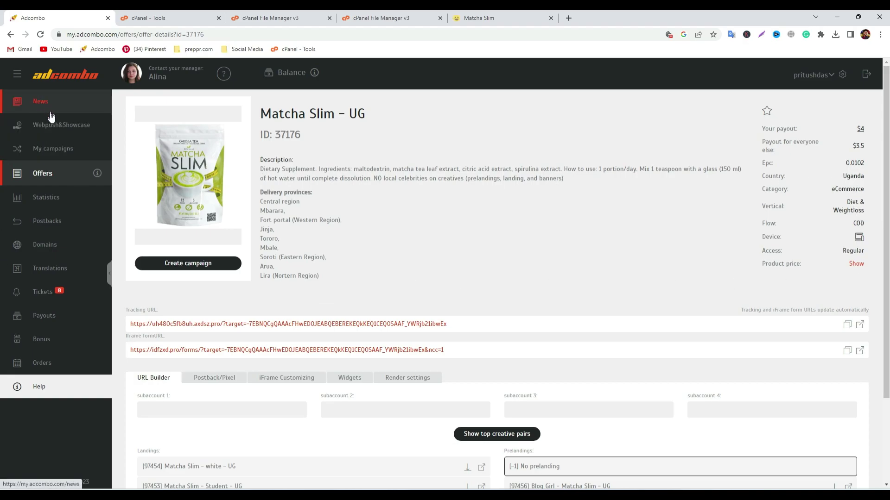
pyautogui.click(11, 34)
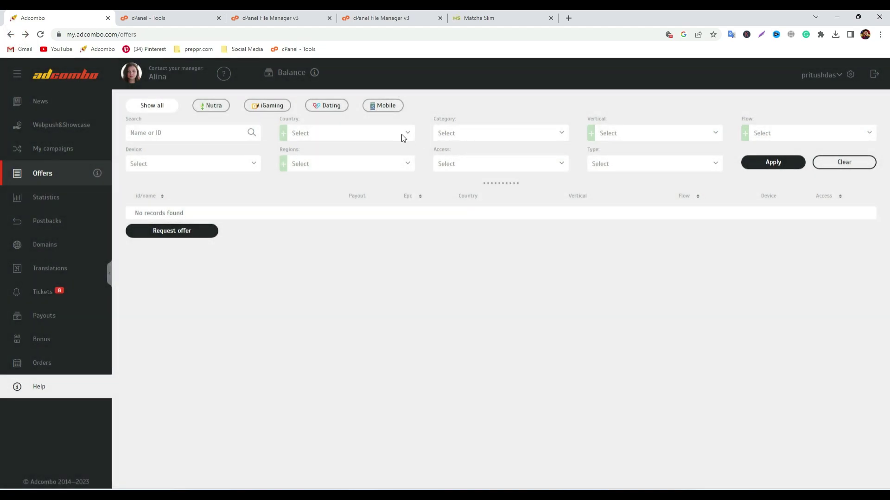
pyautogui.click(401, 134)
pyautogui.write('fr')
pyautogui.click(308, 206)
pyautogui.click(651, 179)
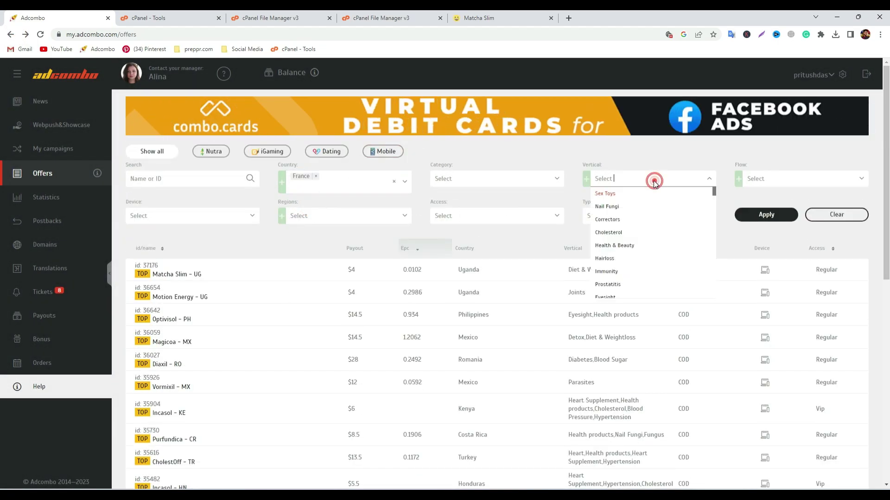
pyautogui.write('di')
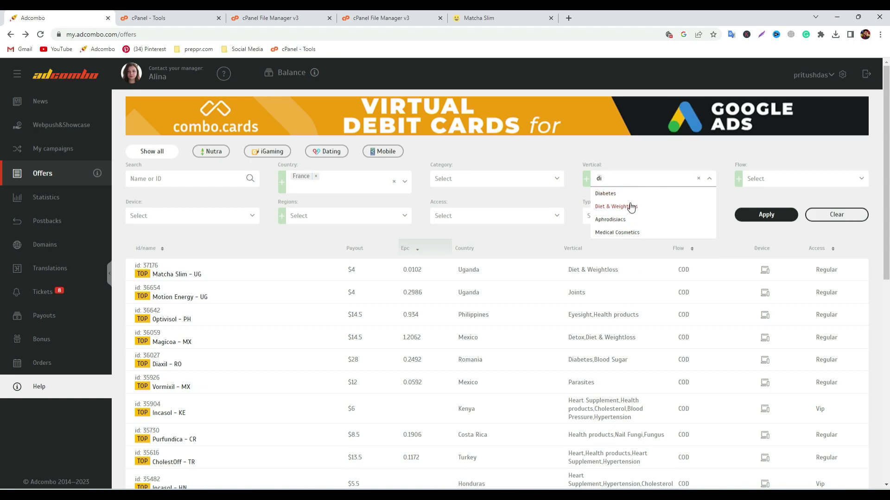
pyautogui.click(634, 207)
pyautogui.click(766, 214)
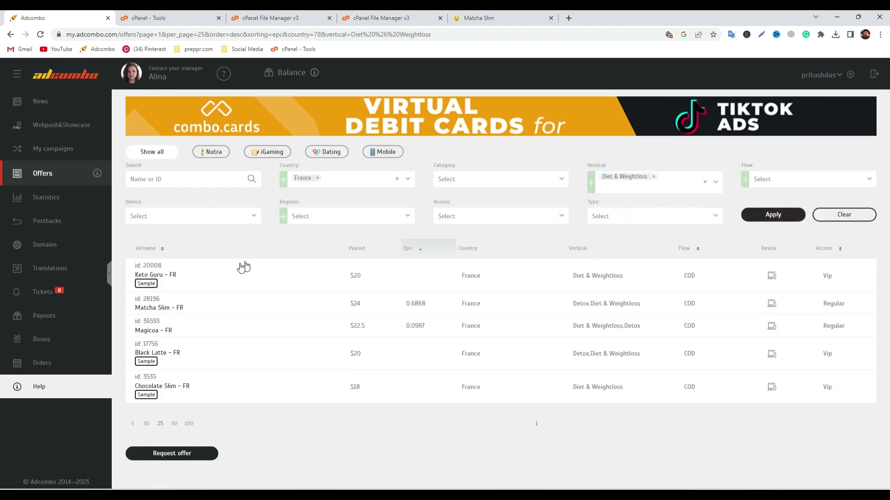
# Step: Open the Matcha Slim - FR offer from the filtered list and examine its payout information
pyautogui.click(181, 309)
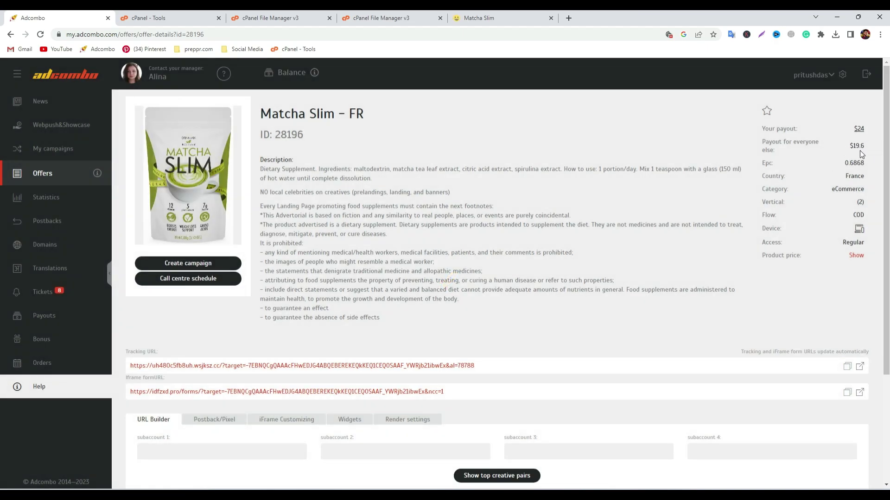
pyautogui.moveTo(784, 143); pyautogui.dragTo(775, 150)
pyautogui.click(801, 143)
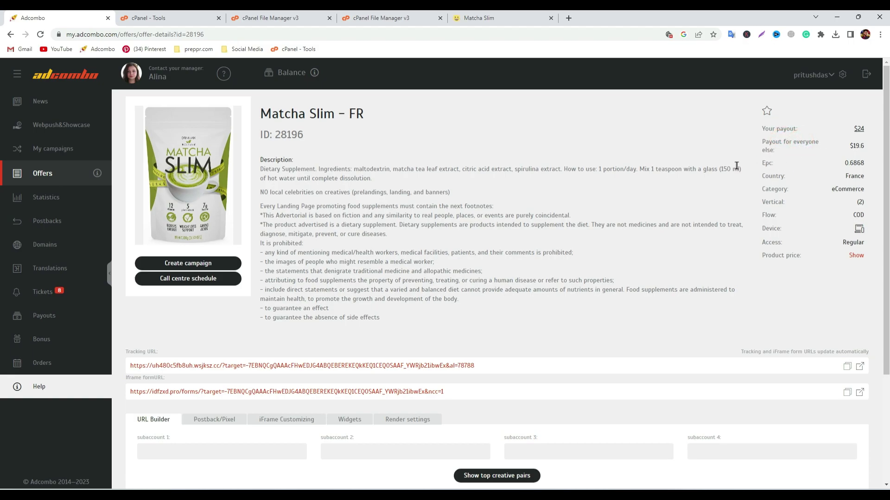